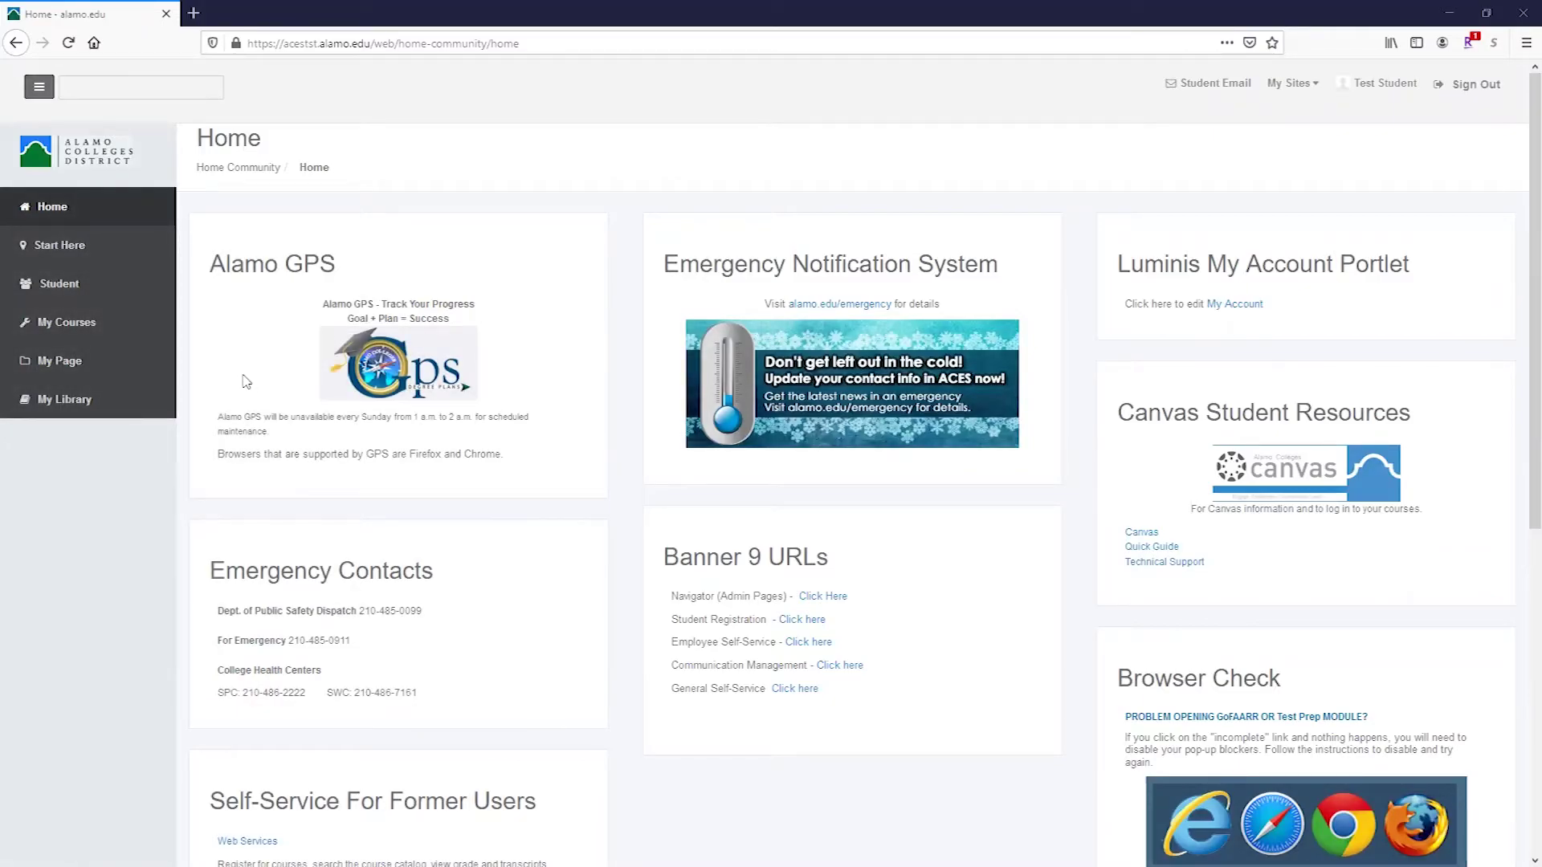
Go to the ACES Student page and follow the Register Here banner to Student Services
left_click(60, 283)
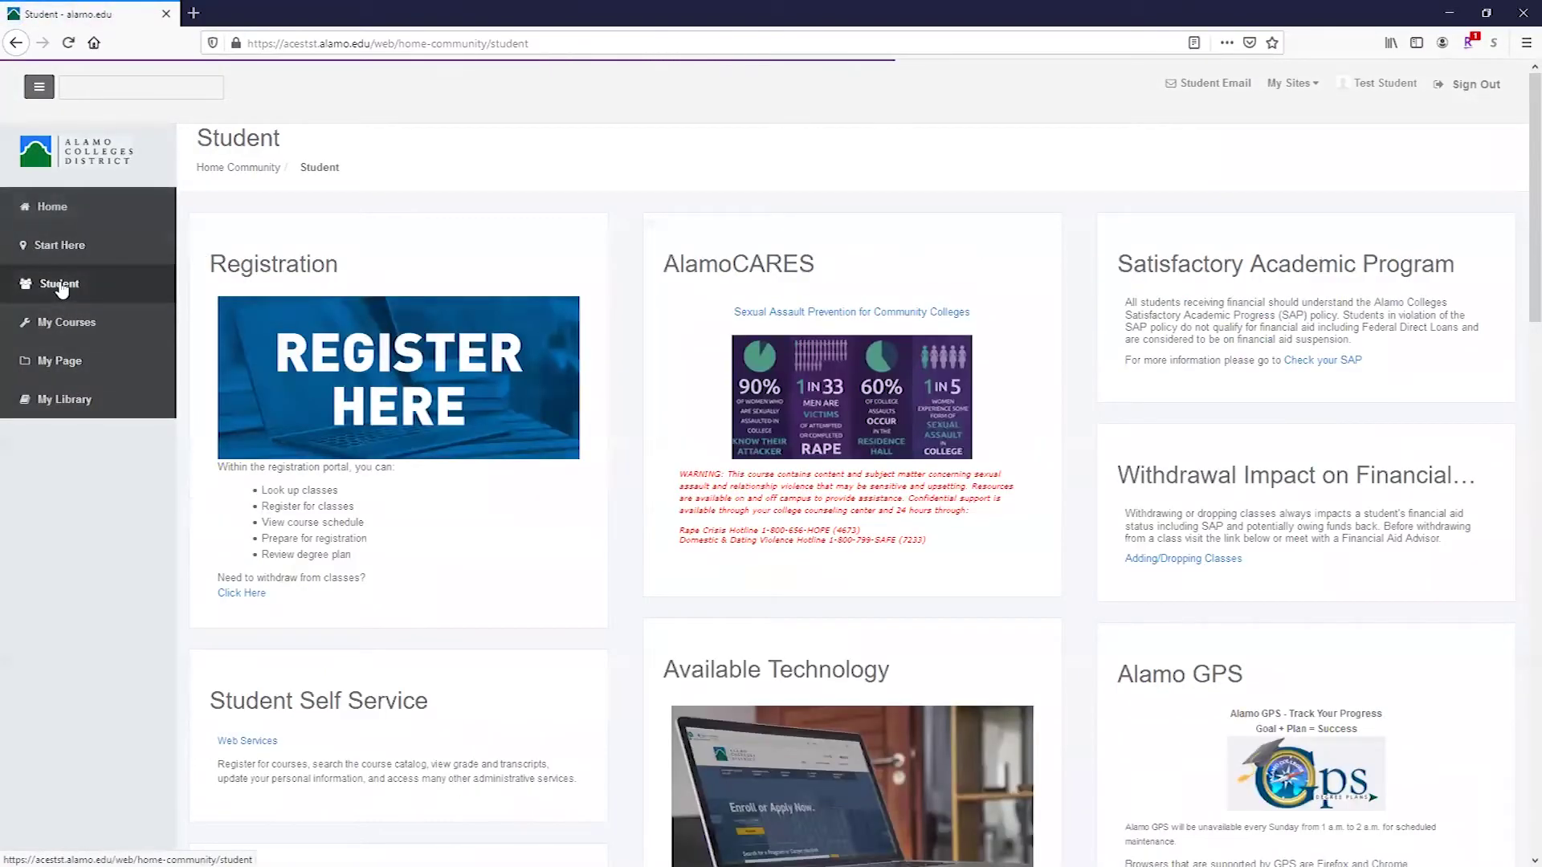
left_click(264, 393)
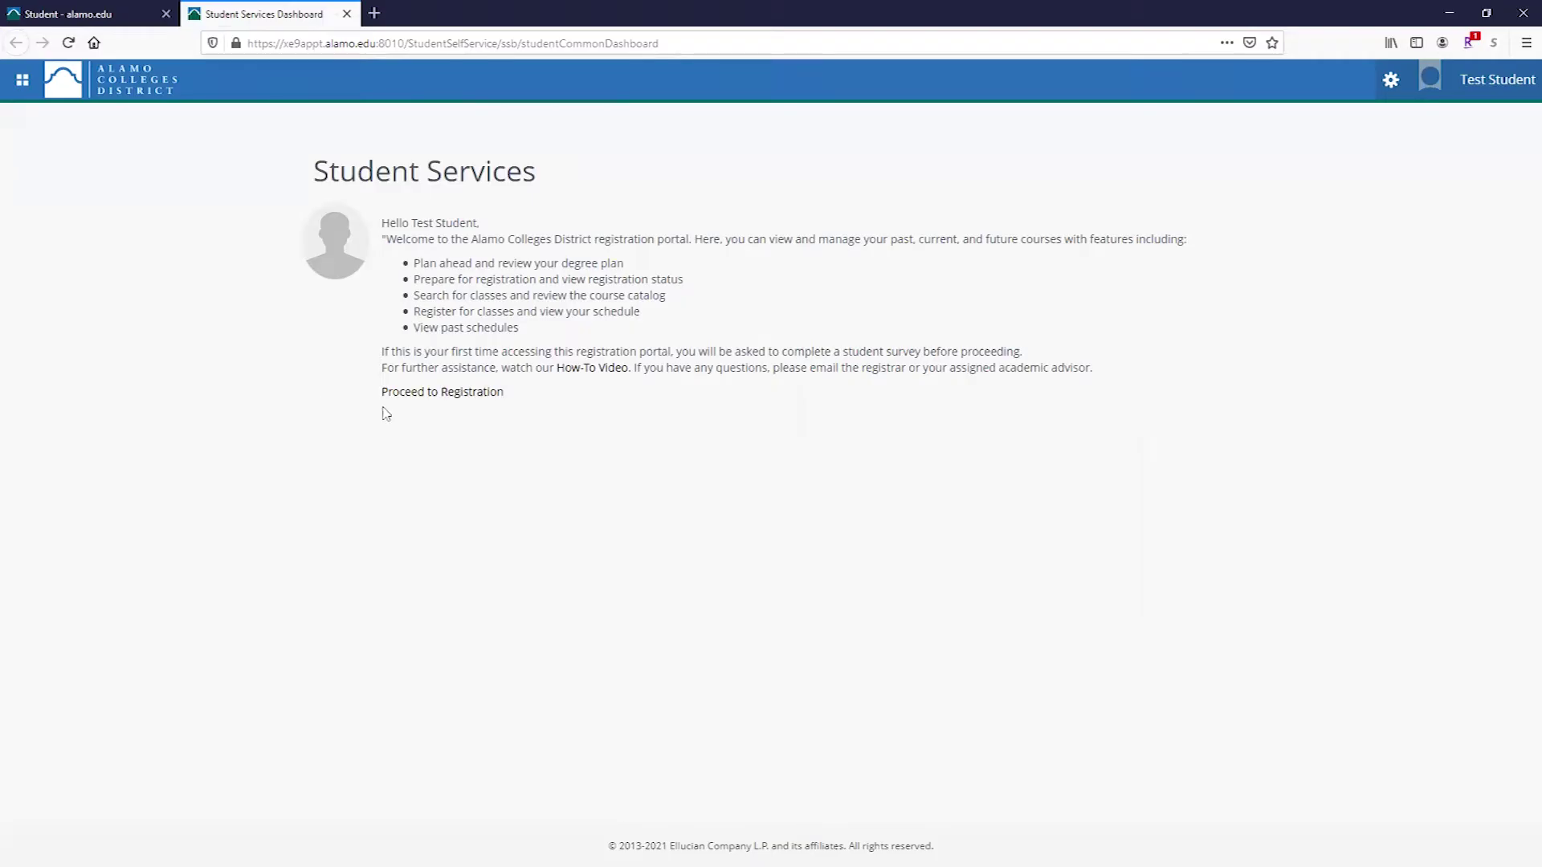
Proceed to Banner's Registration page and choose Prepare for Registration to reach term selection
left_click(422, 401)
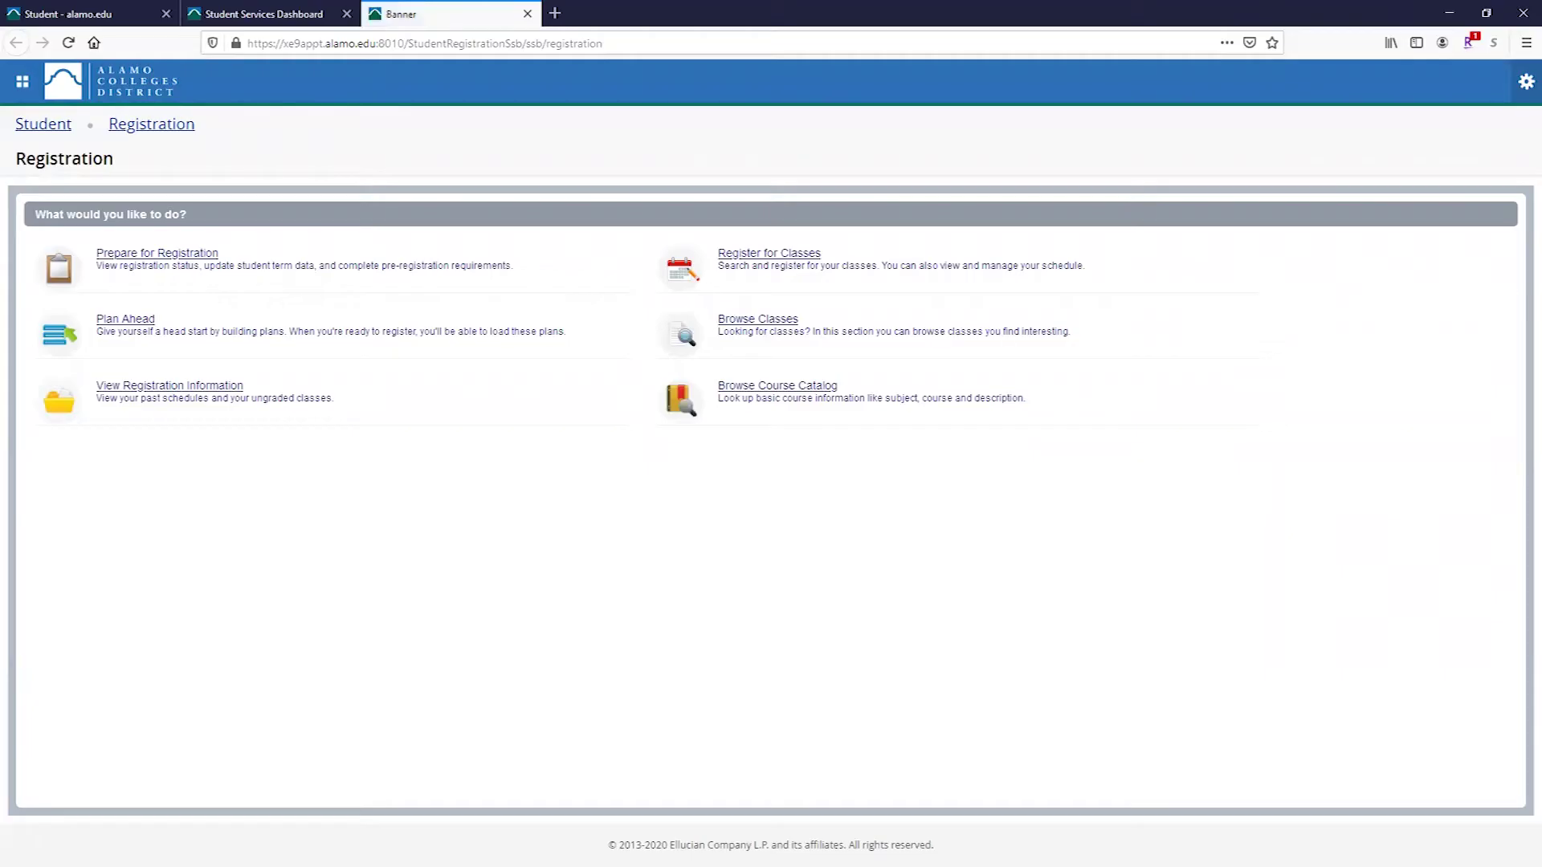
left_click(181, 254)
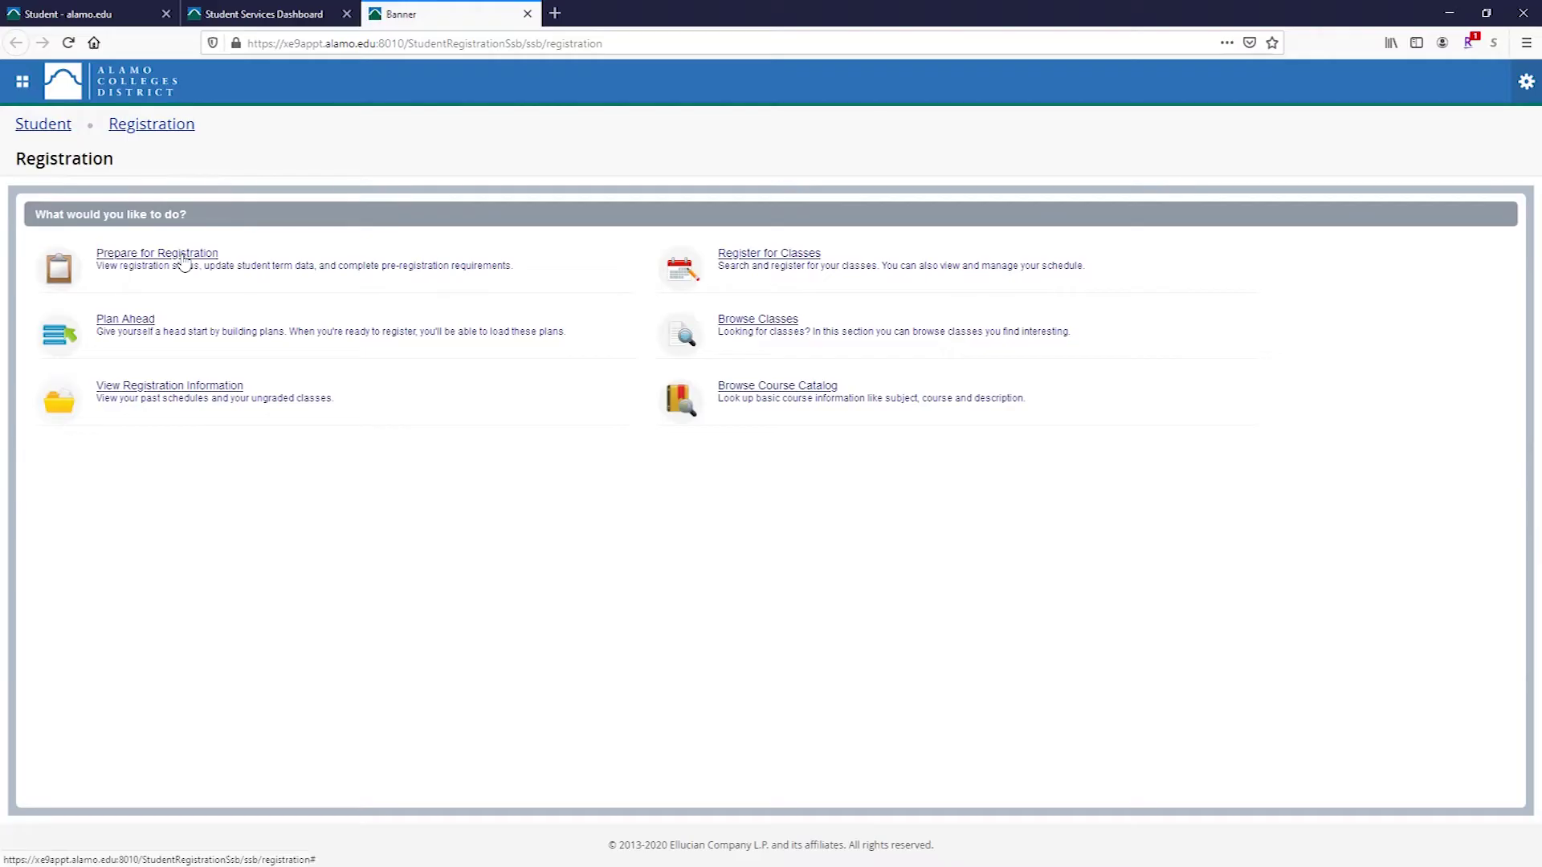
left_click(136, 319)
left_click(128, 398)
Select Summer 2021 from the terms open for registration and continue
left_click(768, 255)
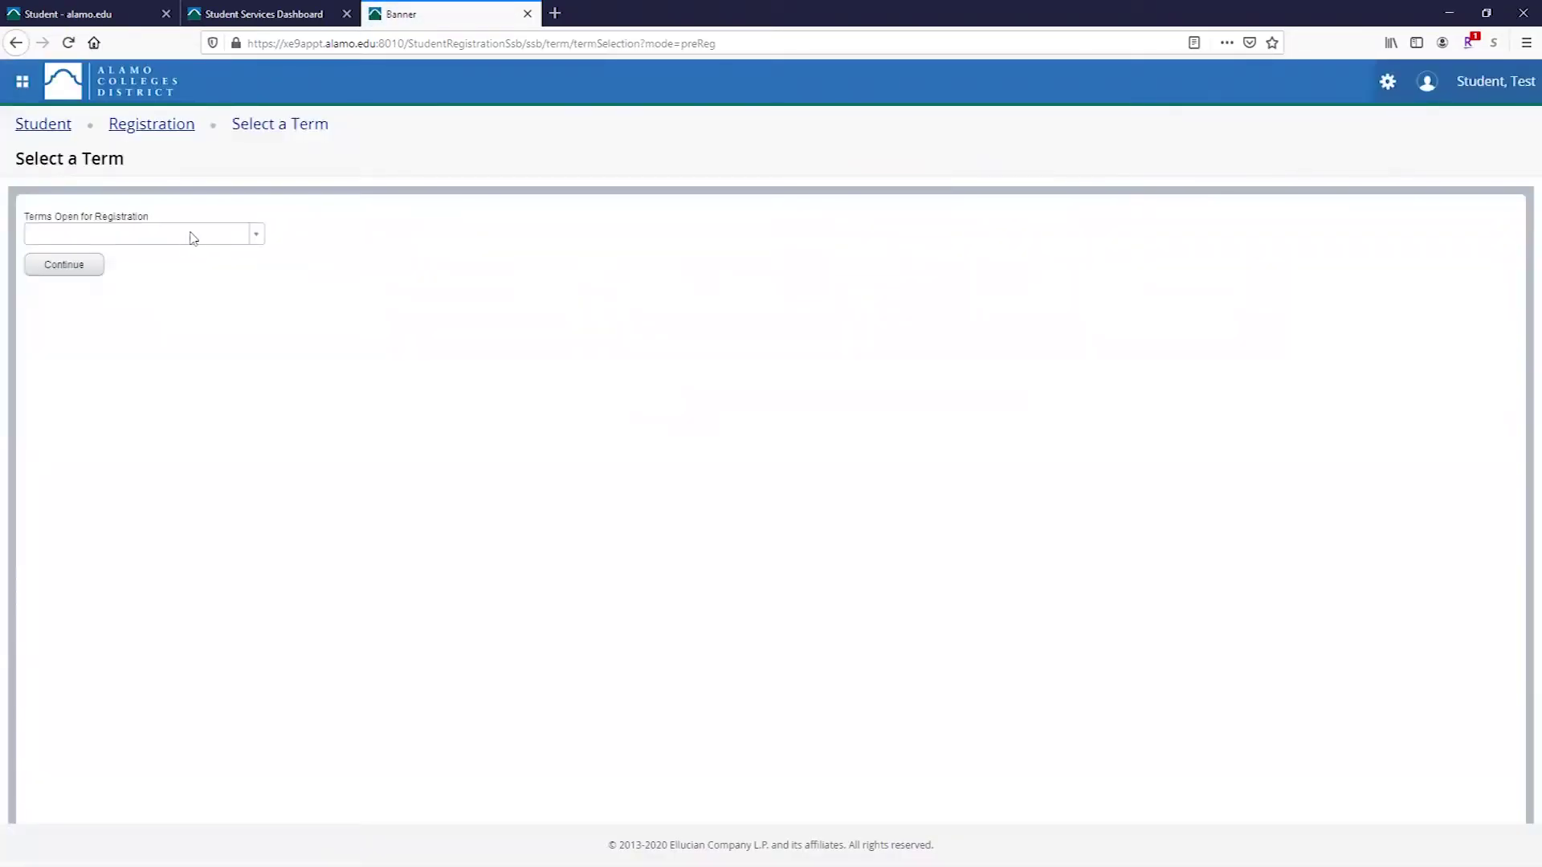
left_click(191, 236)
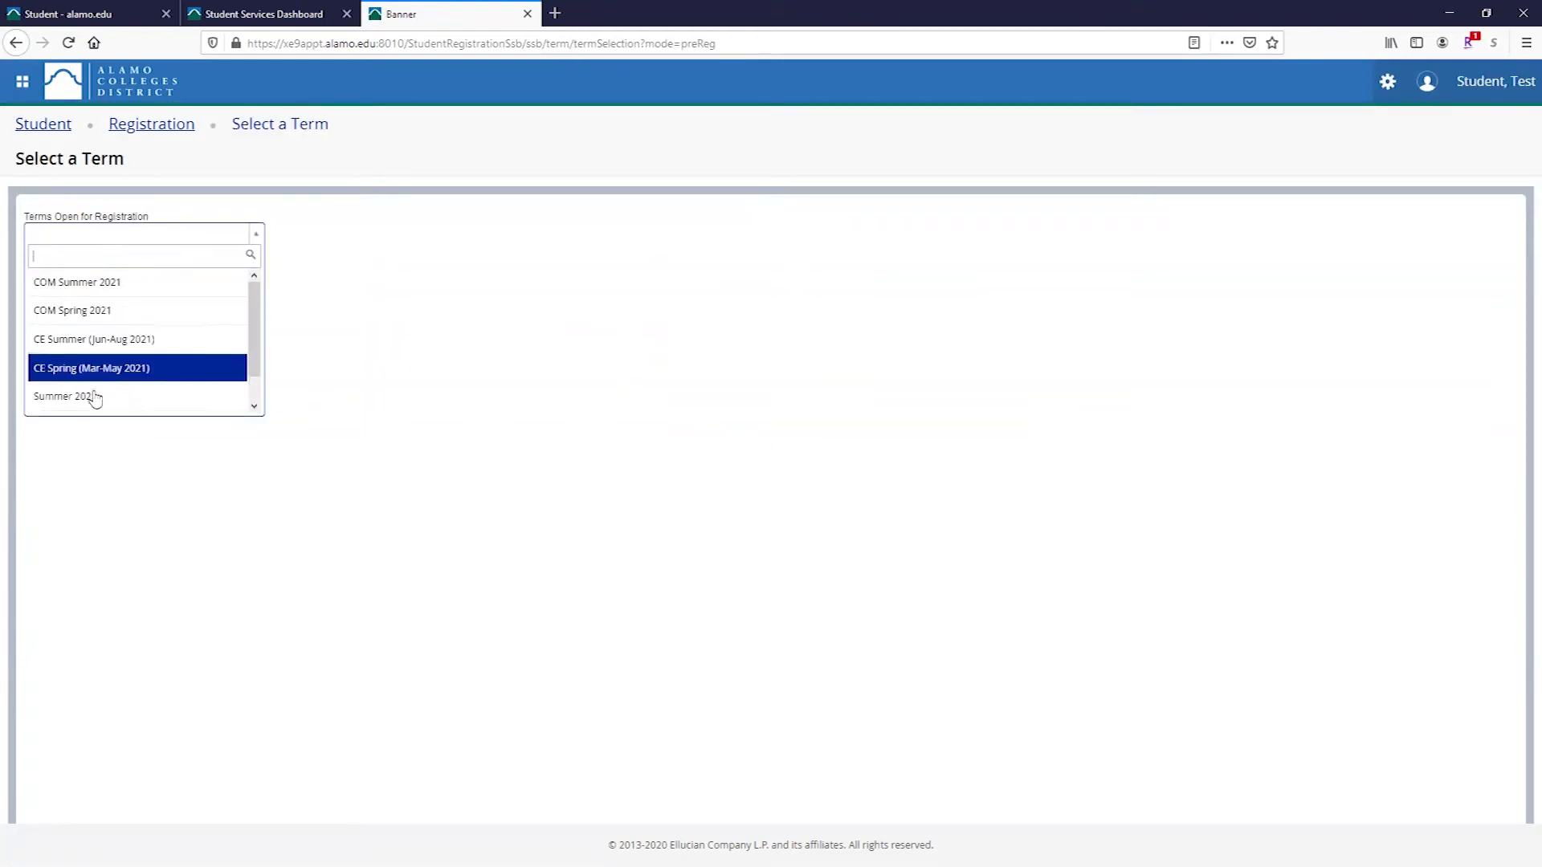
left_click(95, 398)
left_click(70, 278)
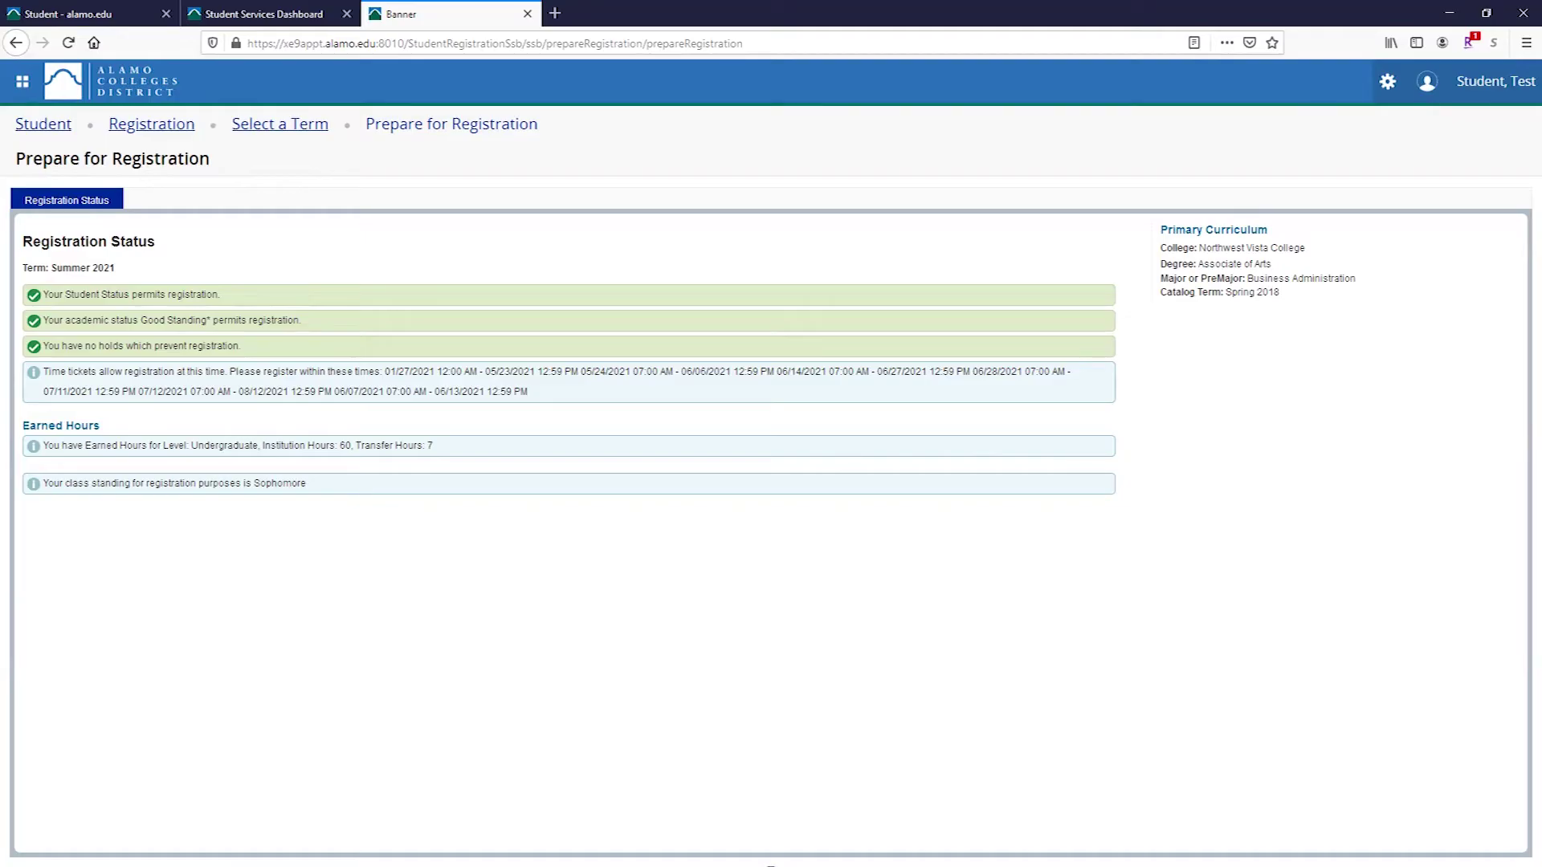
Return to the Registration options page from the Summer 2021 plans and choose Register for Classes
left_click(151, 125)
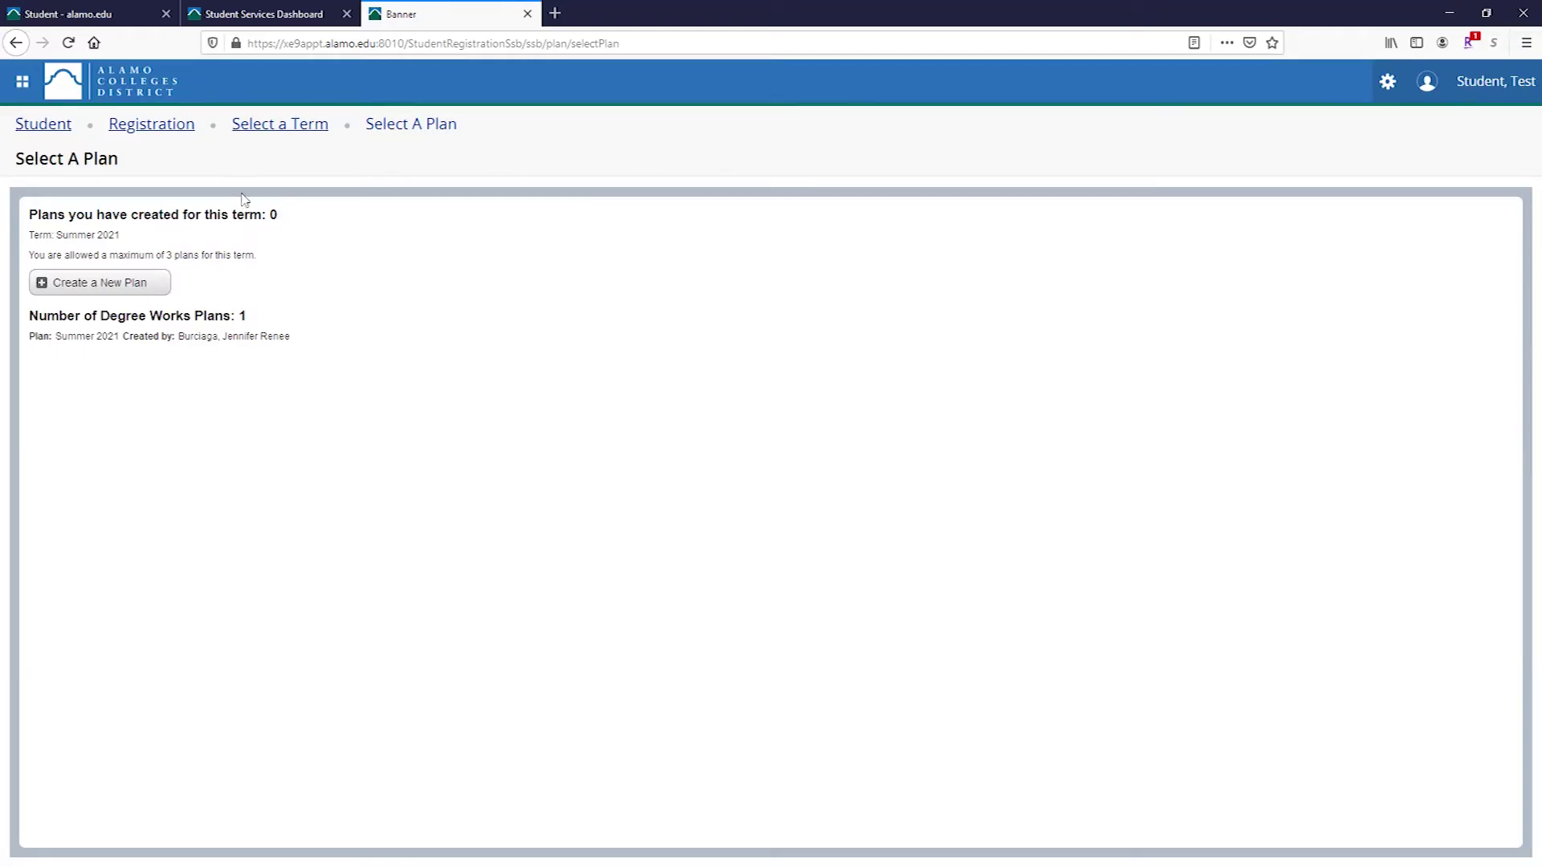
left_click(151, 122)
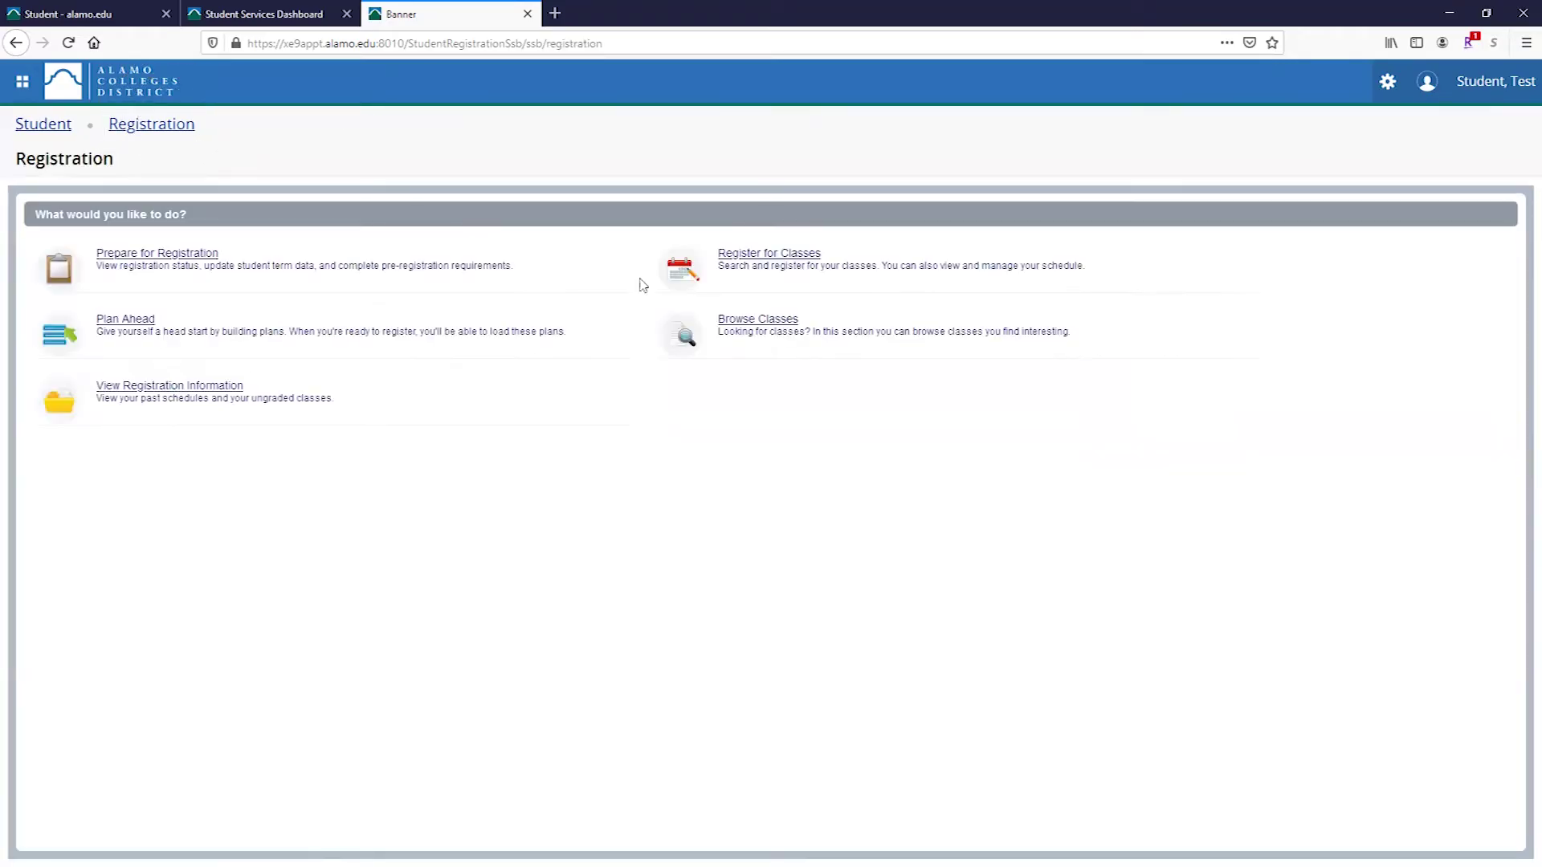
left_click(771, 261)
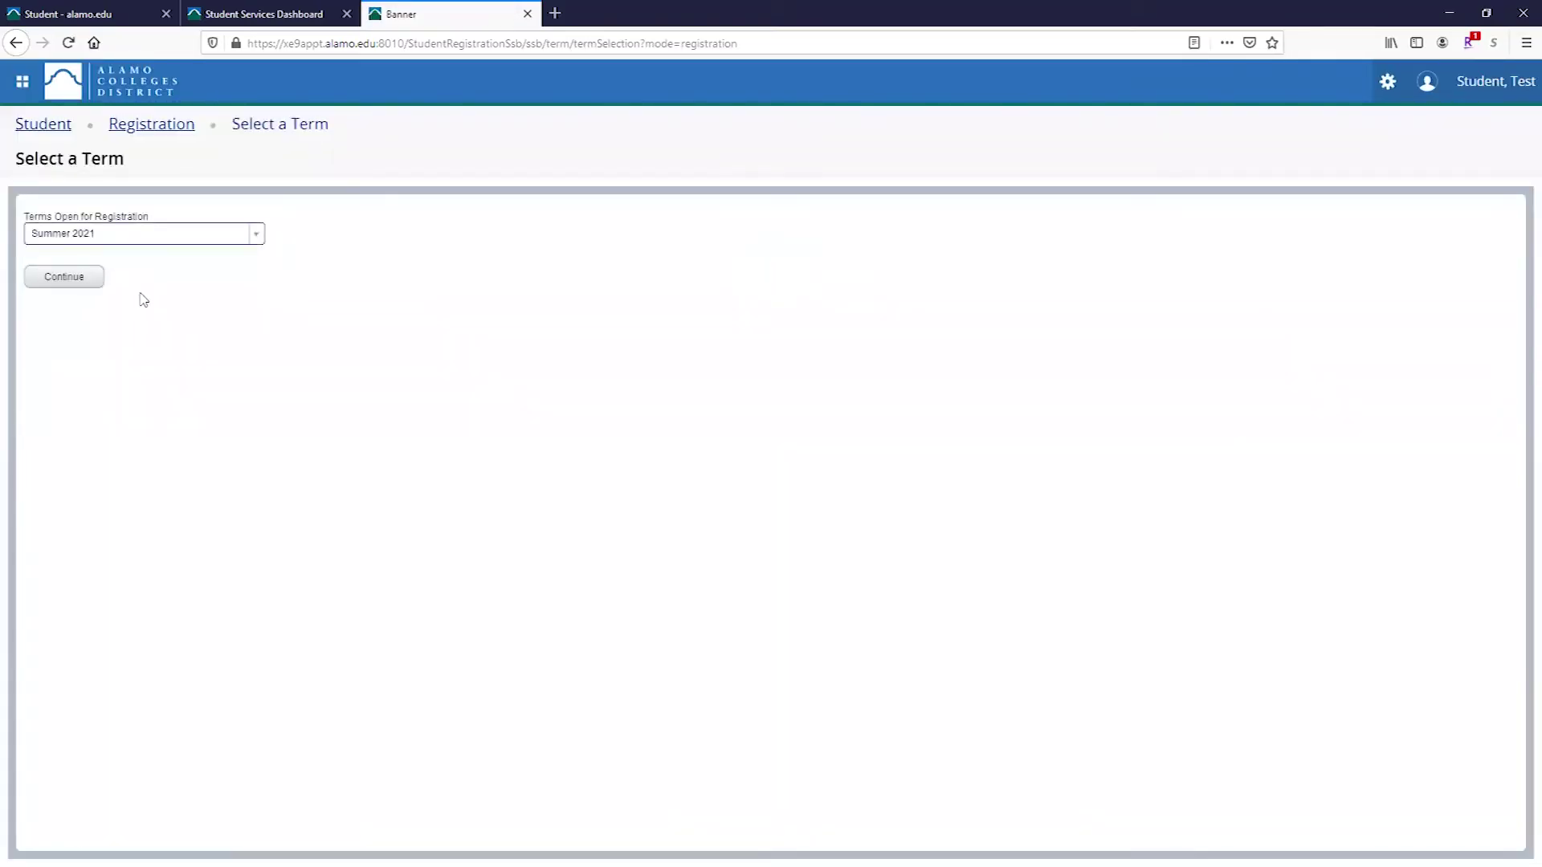
Continue with Summer 2021 and add Art Appreciation section CRN 11955 from the plan
left_click(63, 279)
left_click(208, 201)
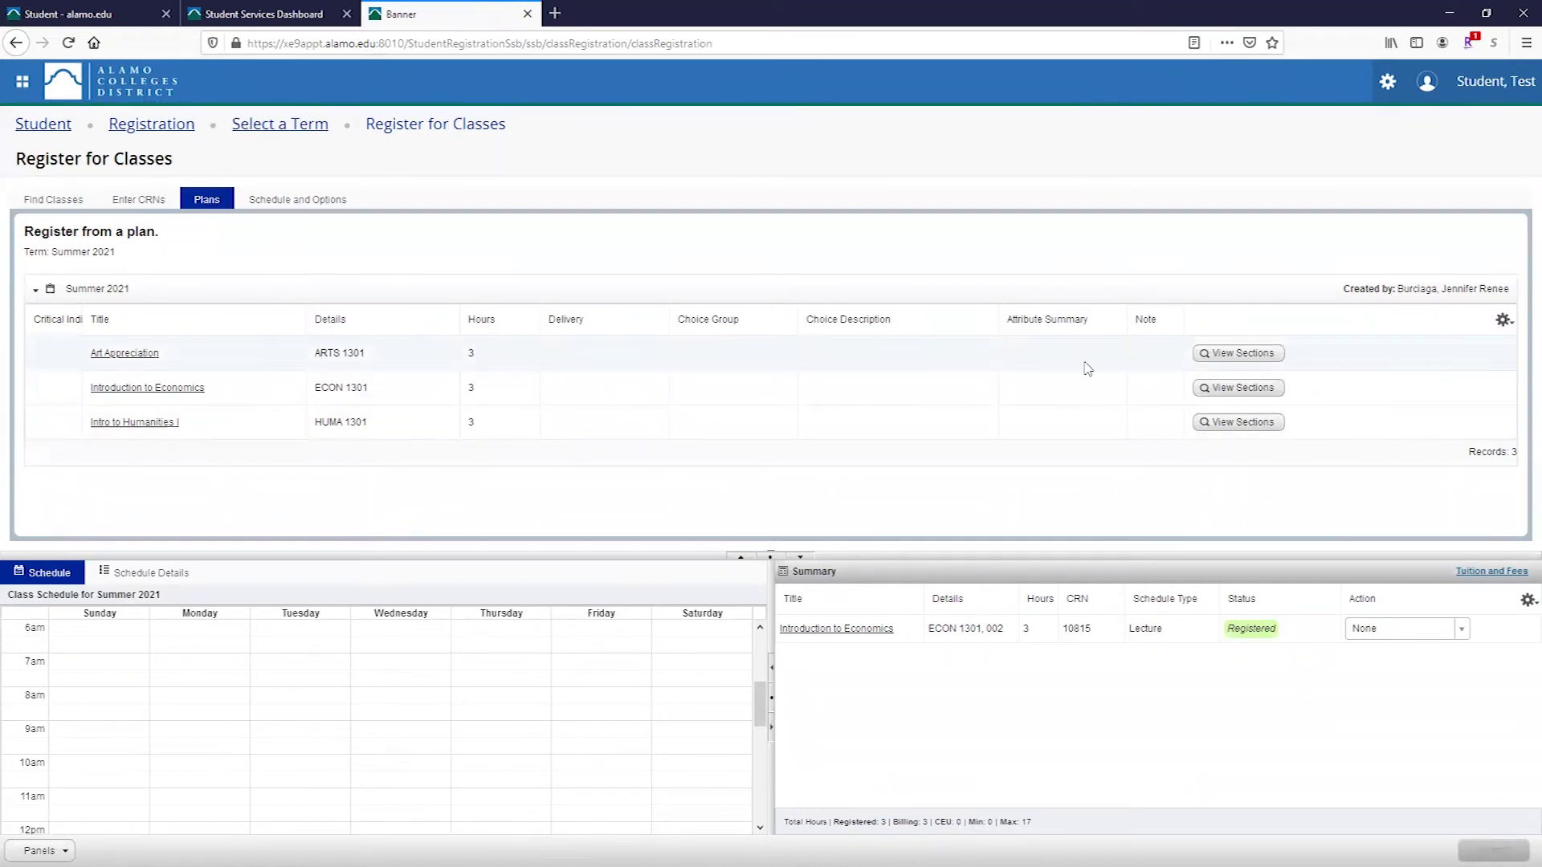
left_click(1237, 353)
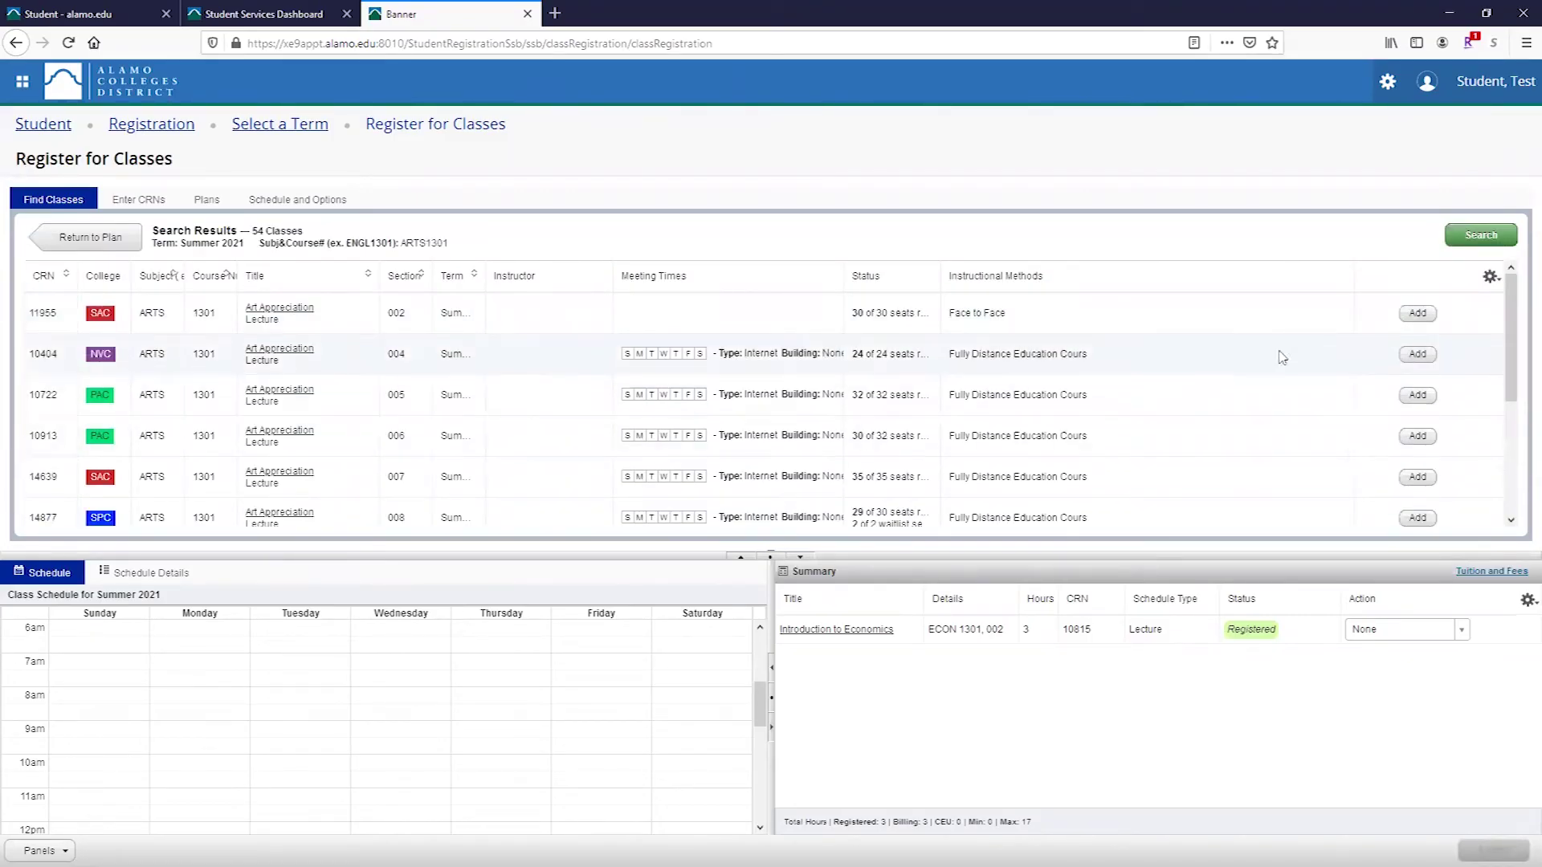
left_click(1418, 313)
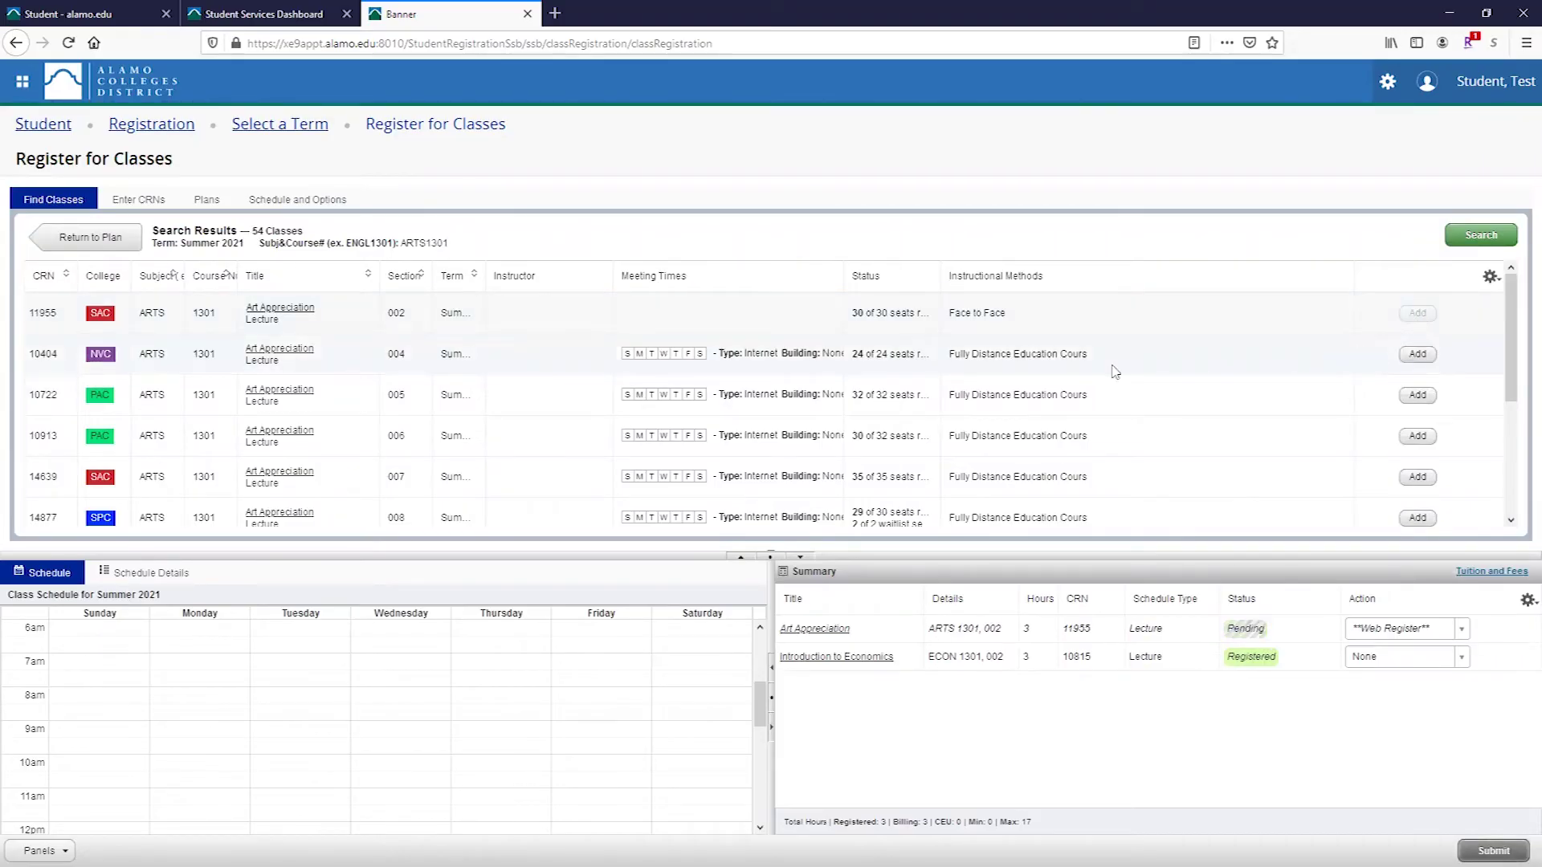
left_click(53, 199)
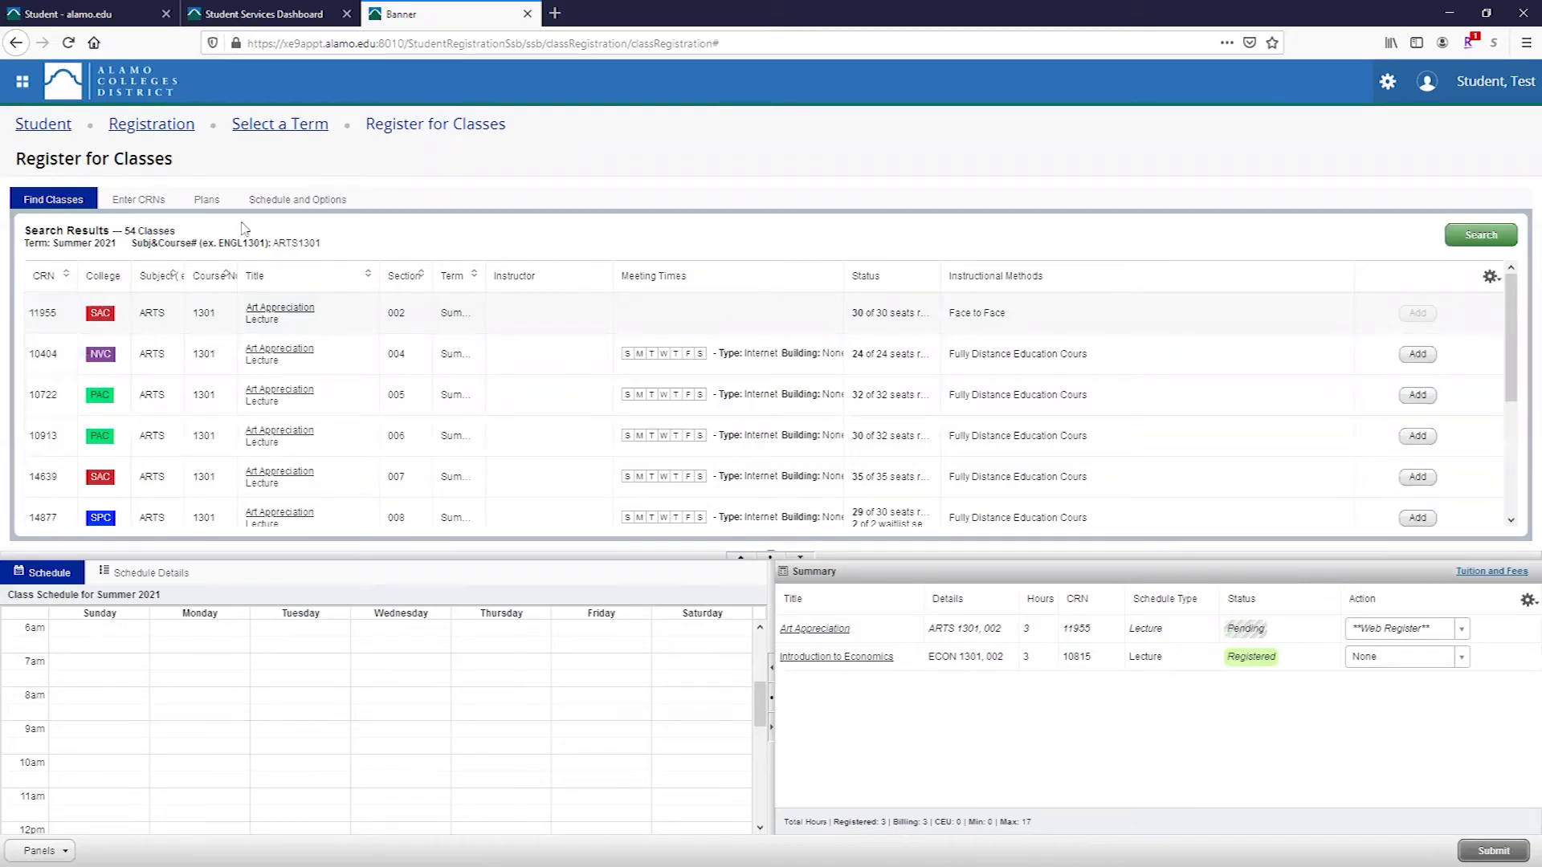
Search ENGL 1301 and add Composition I section 001 (CRN 10640)
left_click(1478, 234)
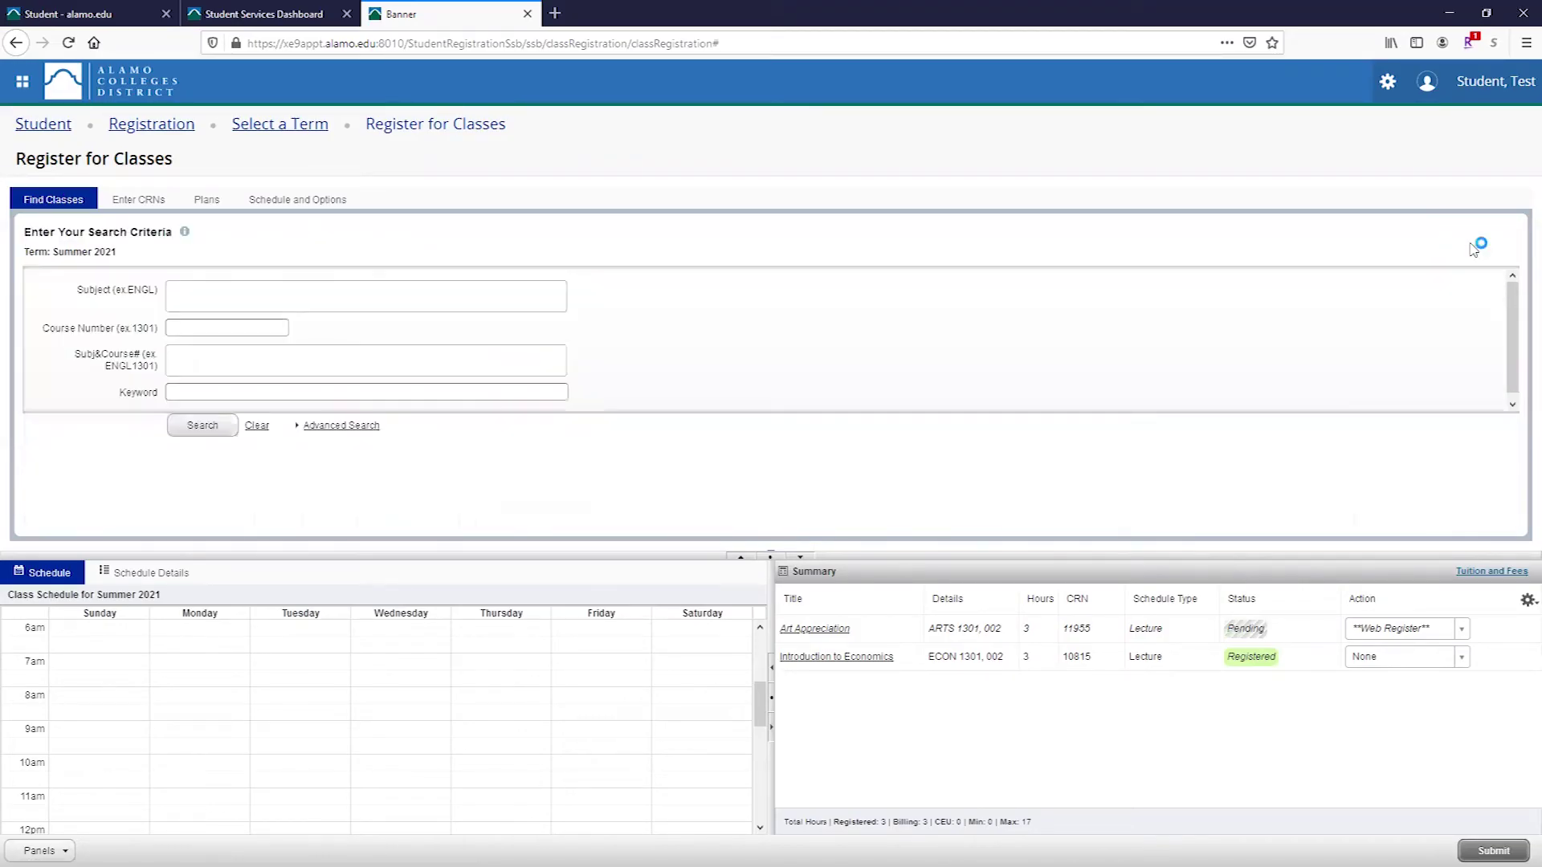
left_click(206, 293)
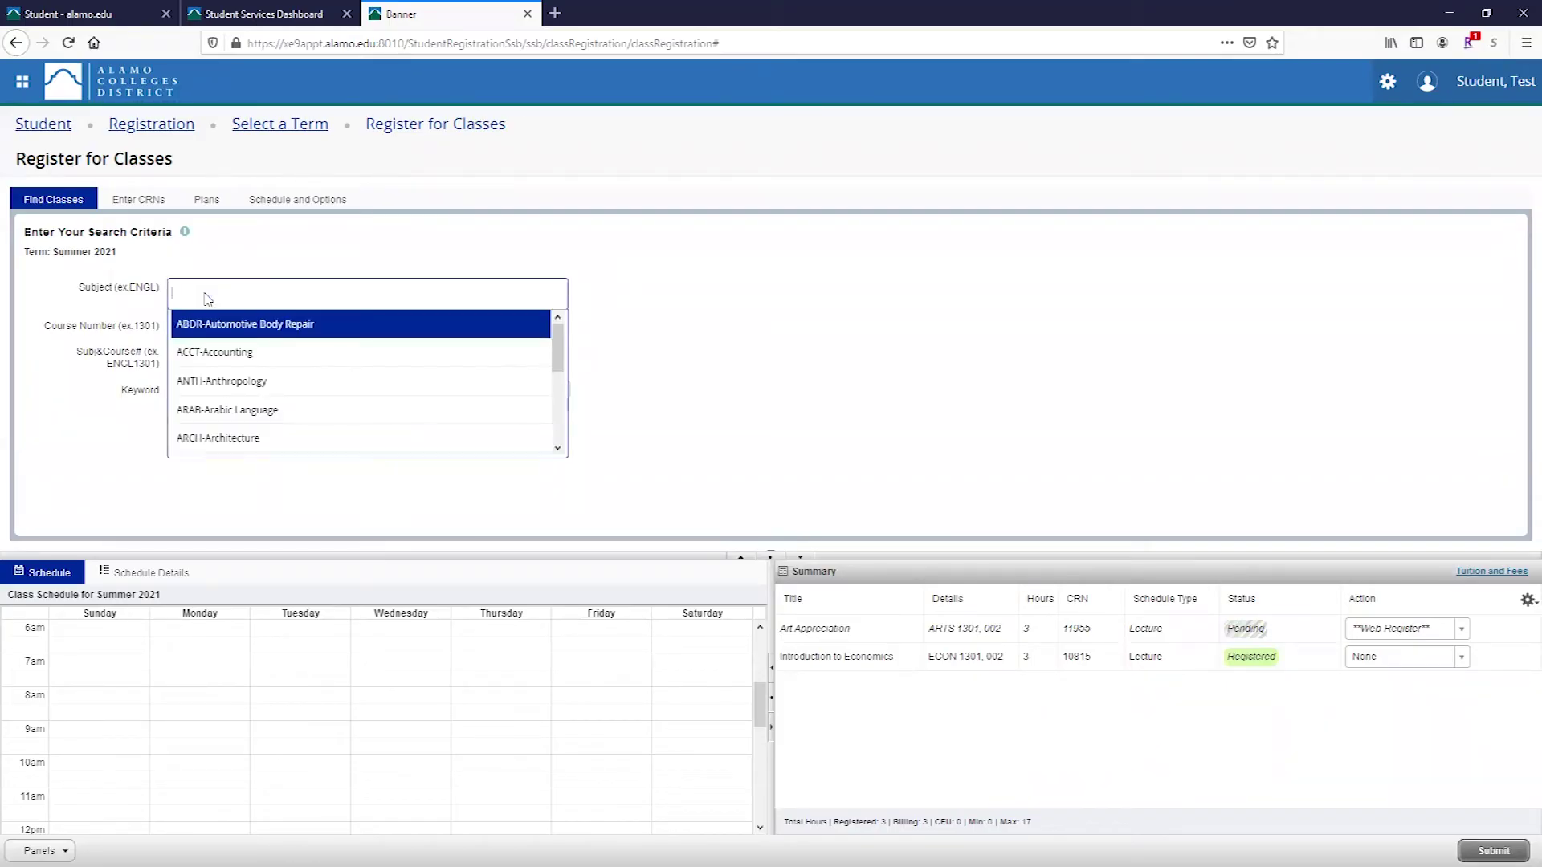
type("English")
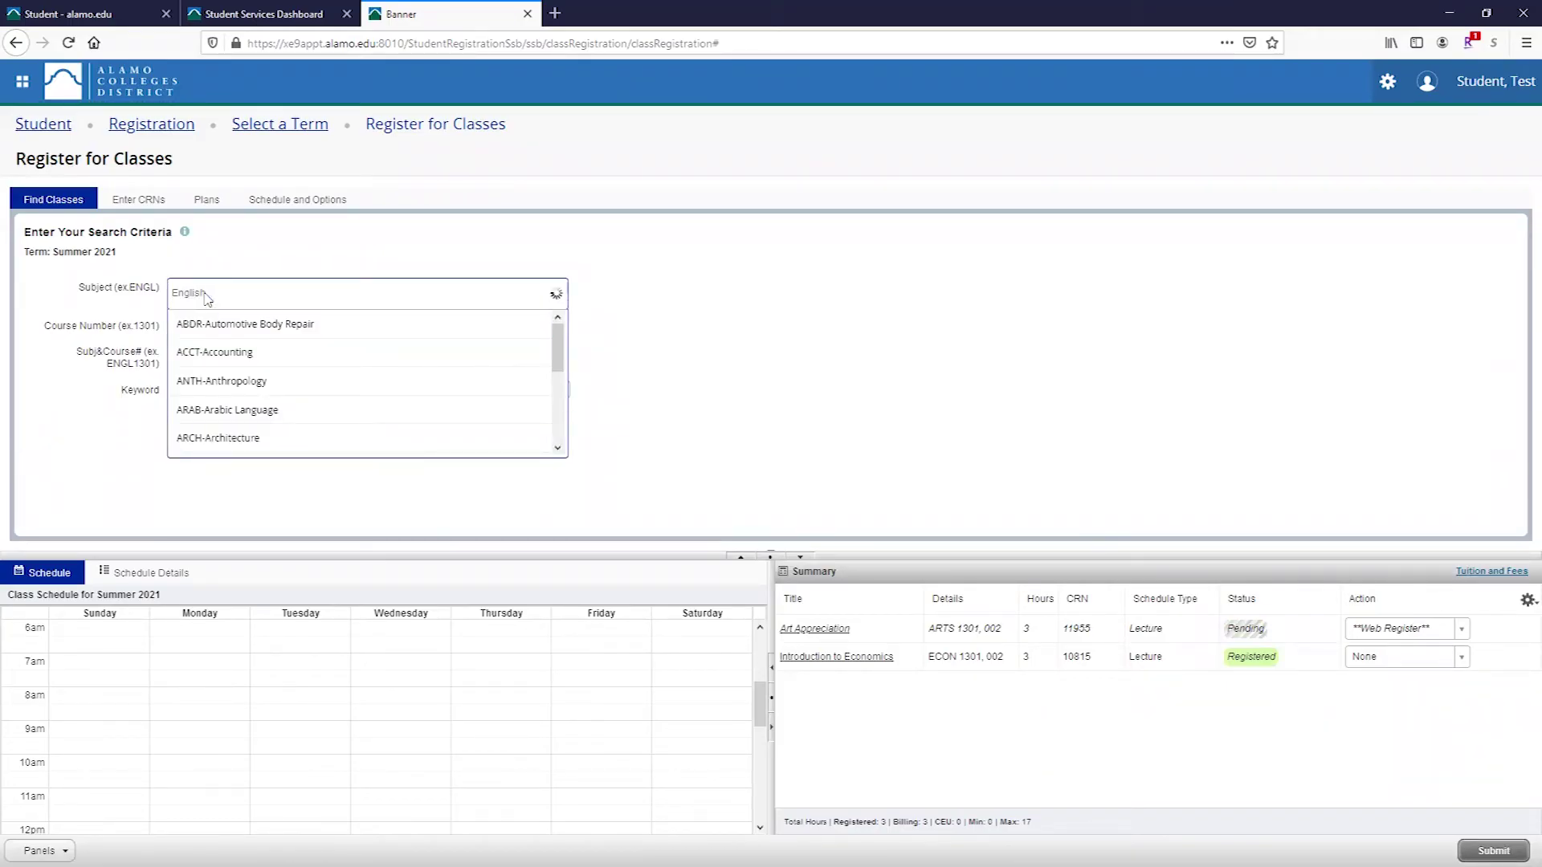
left_click(203, 326)
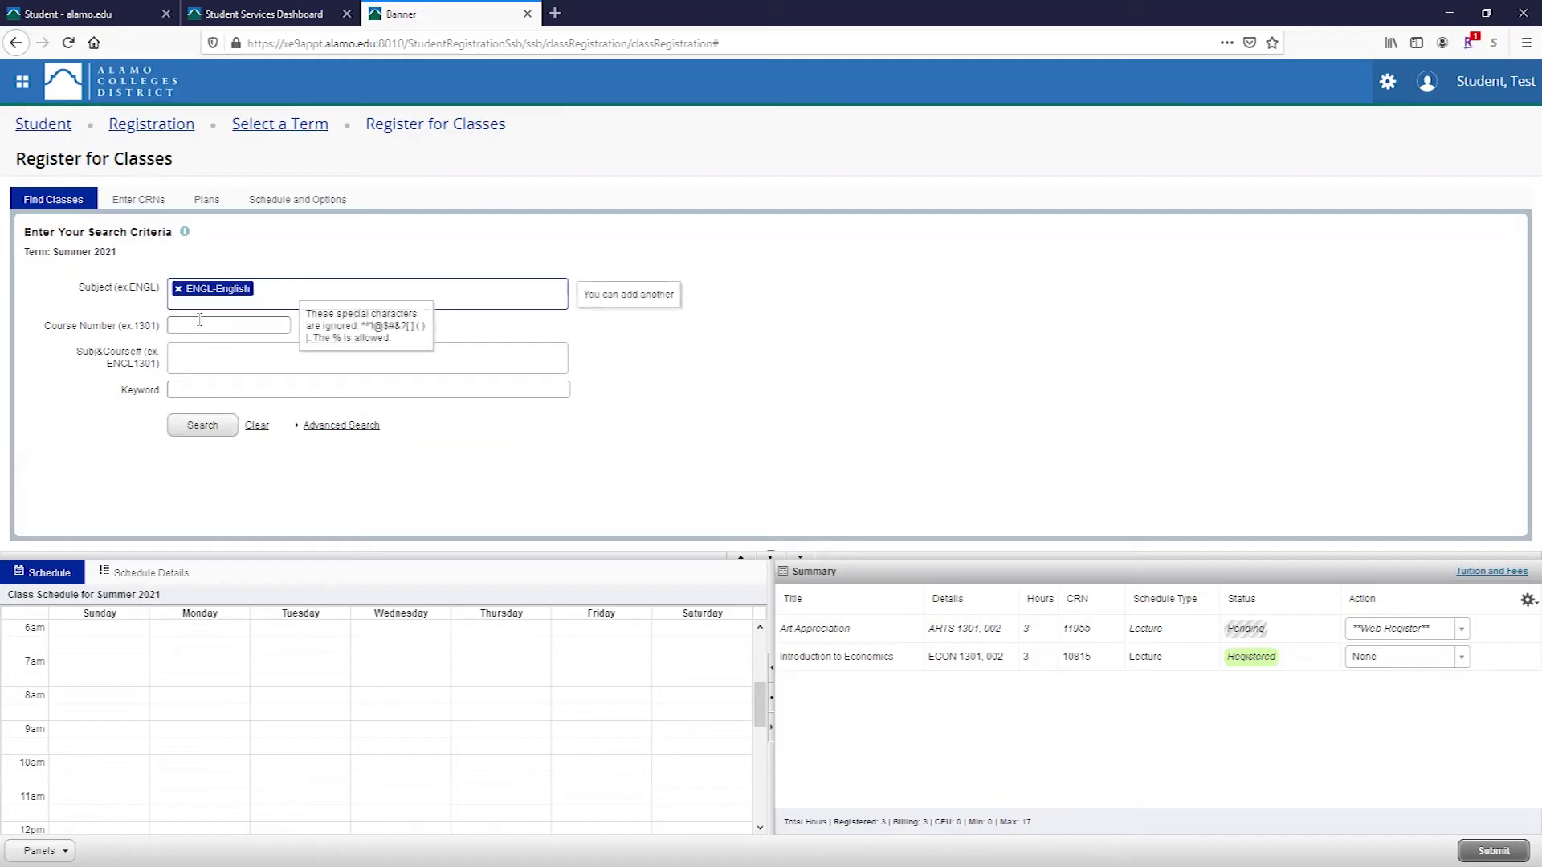
left_click(199, 323)
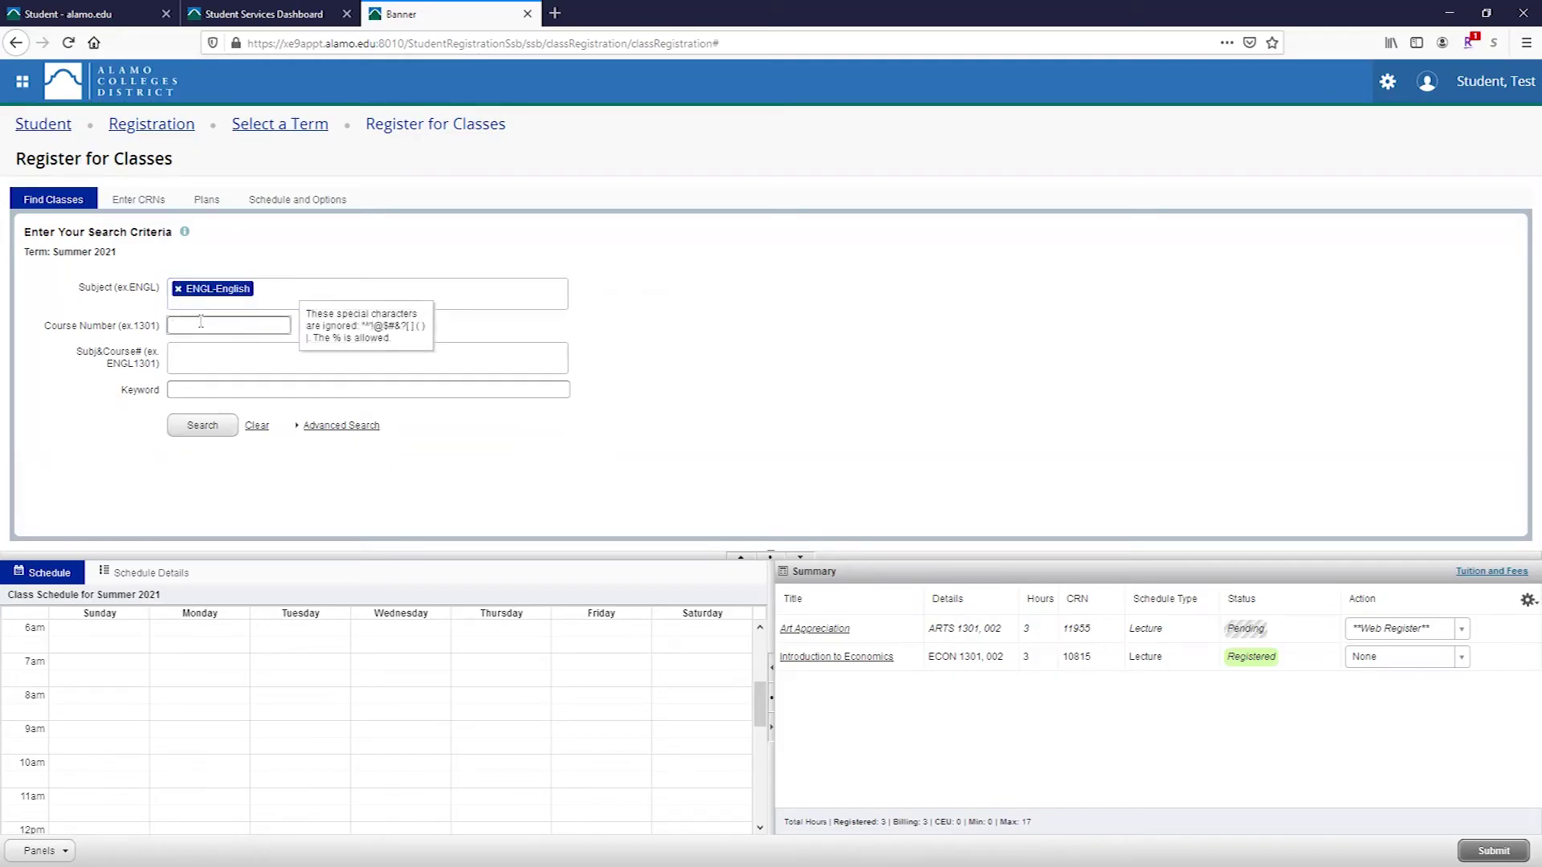
type("1301")
left_click(201, 424)
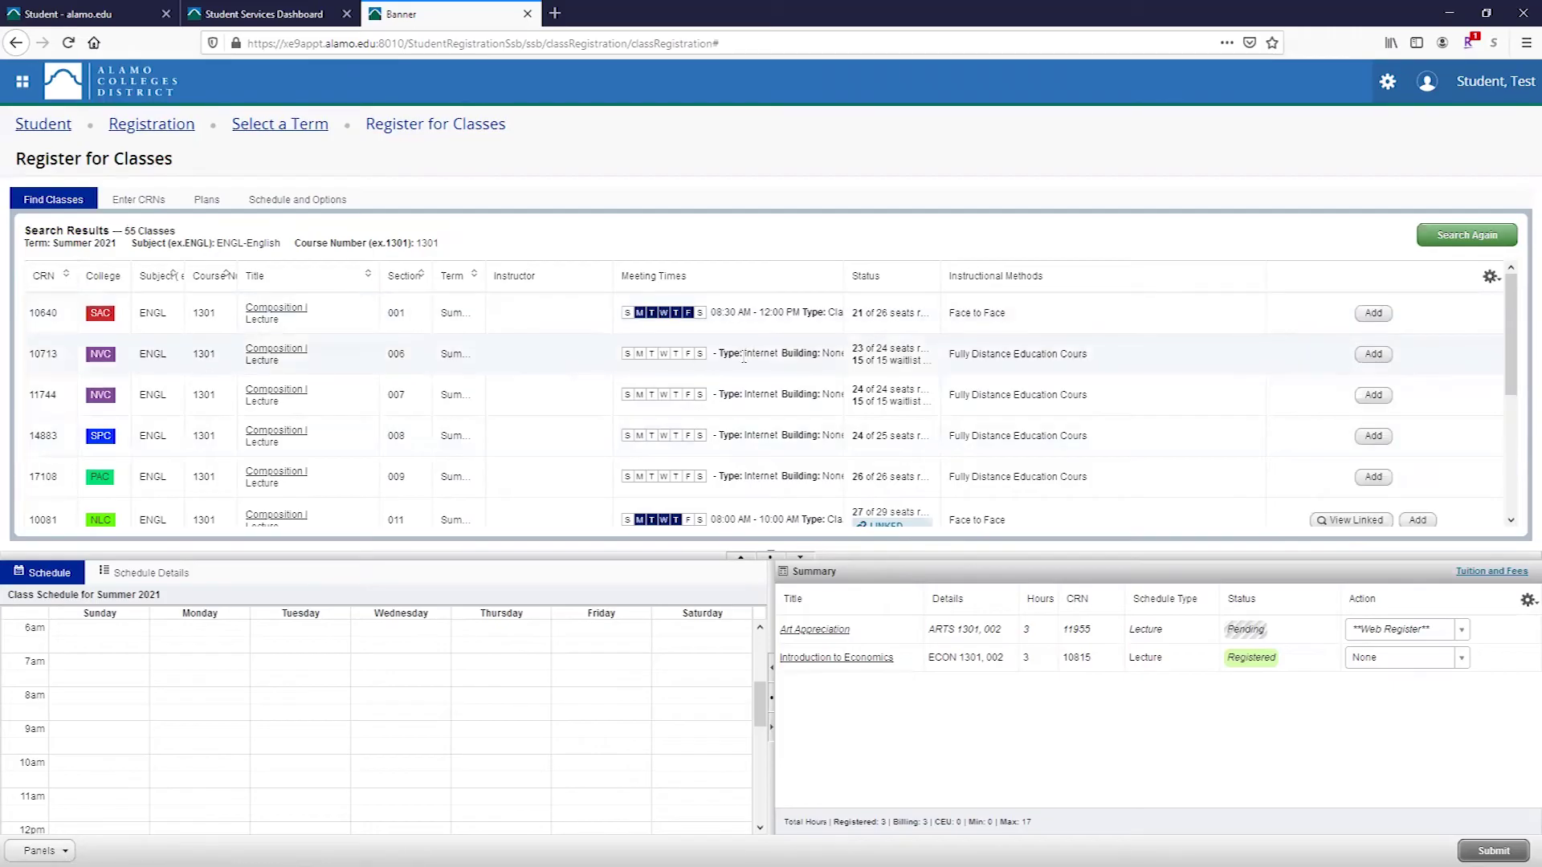
left_click(1372, 313)
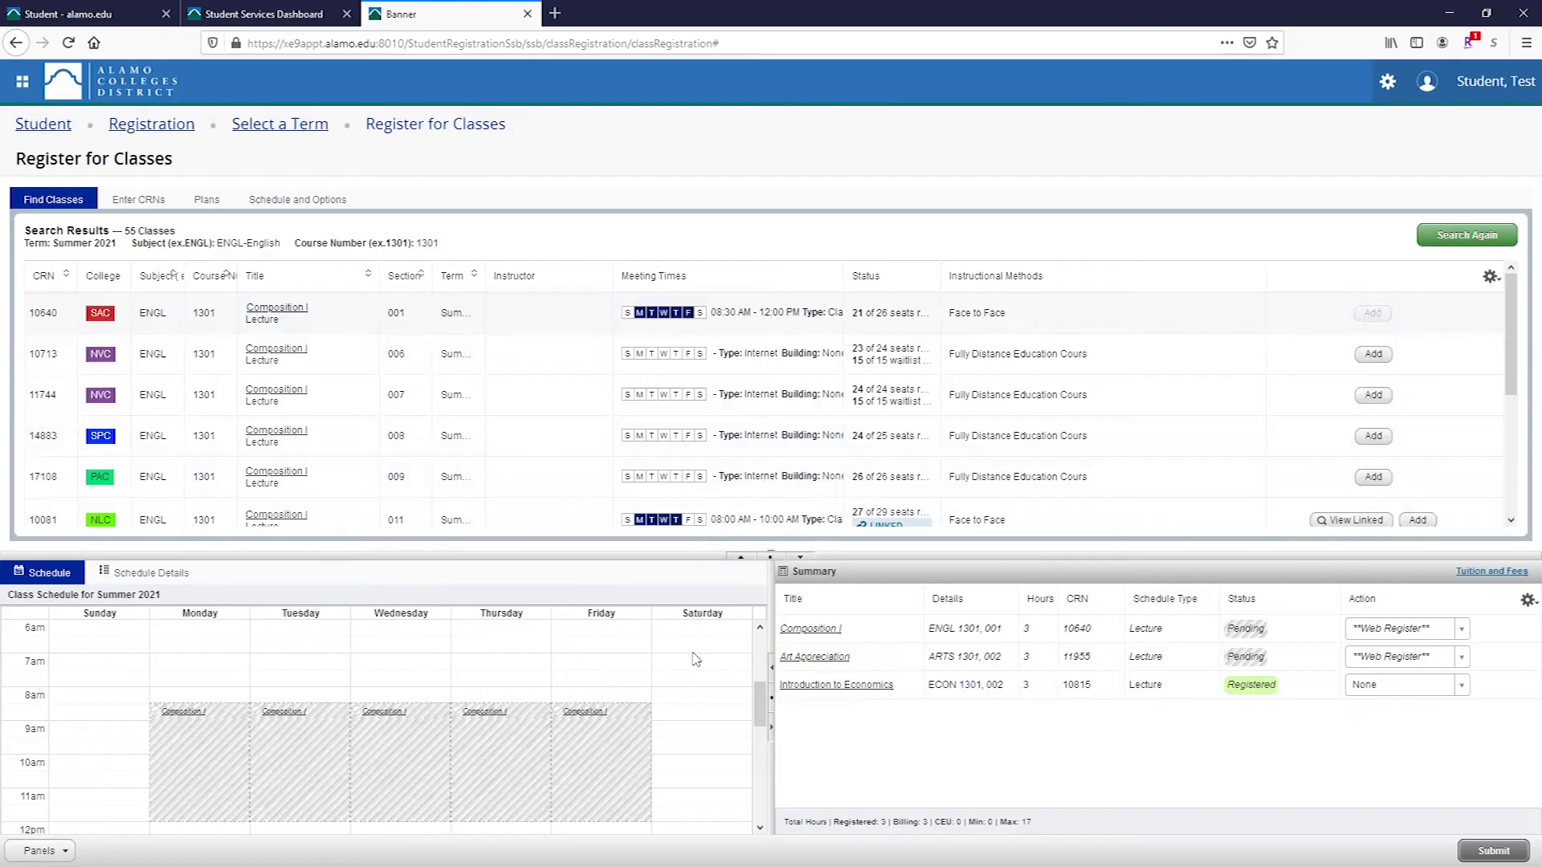
scroll(675, 674, "down", 2)
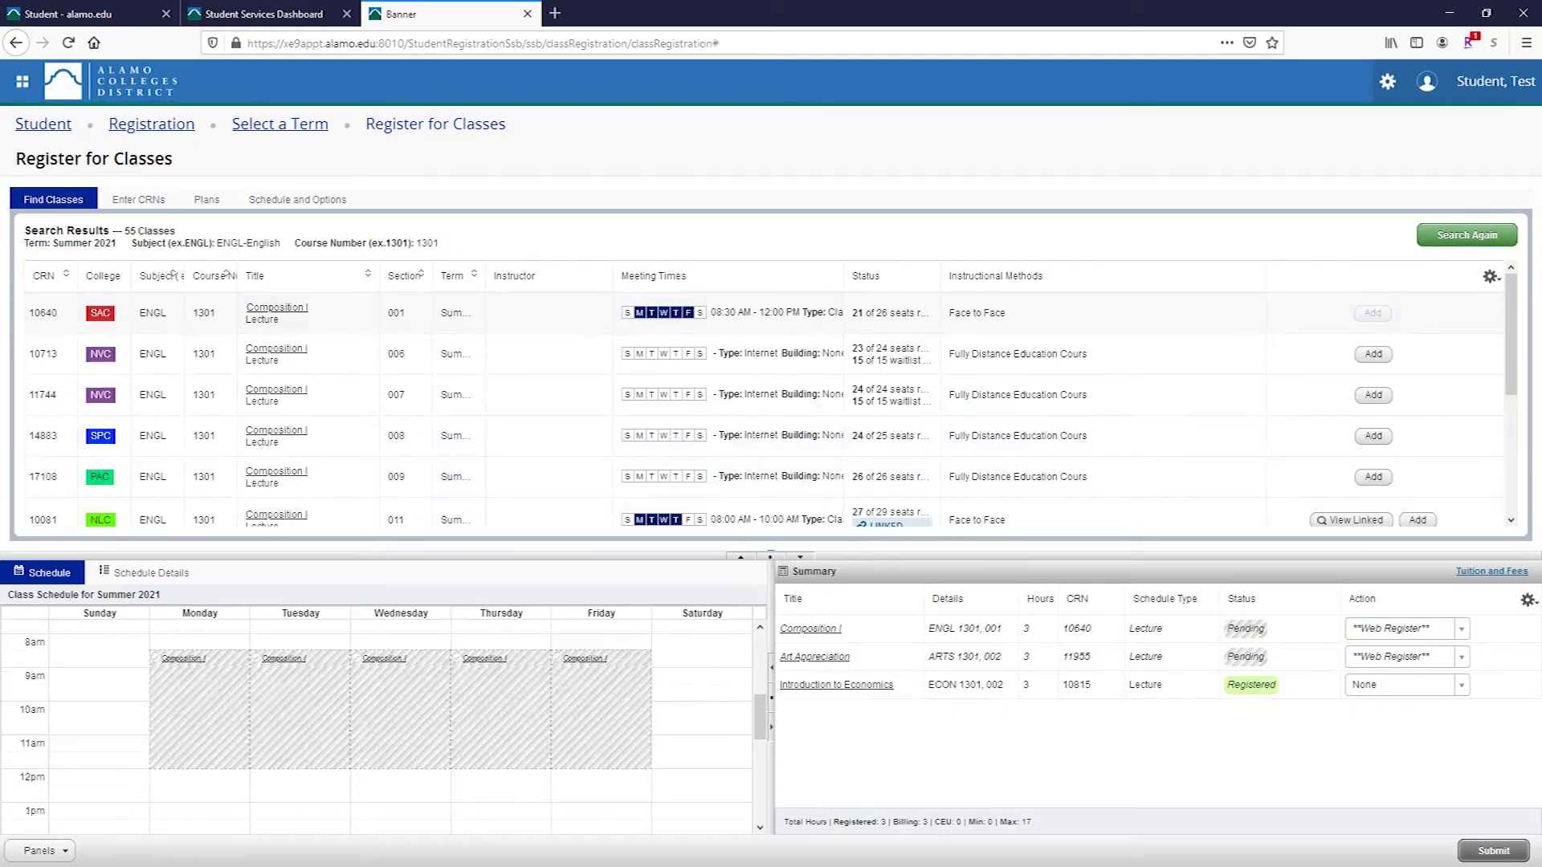
scroll(361, 422, "down", 1)
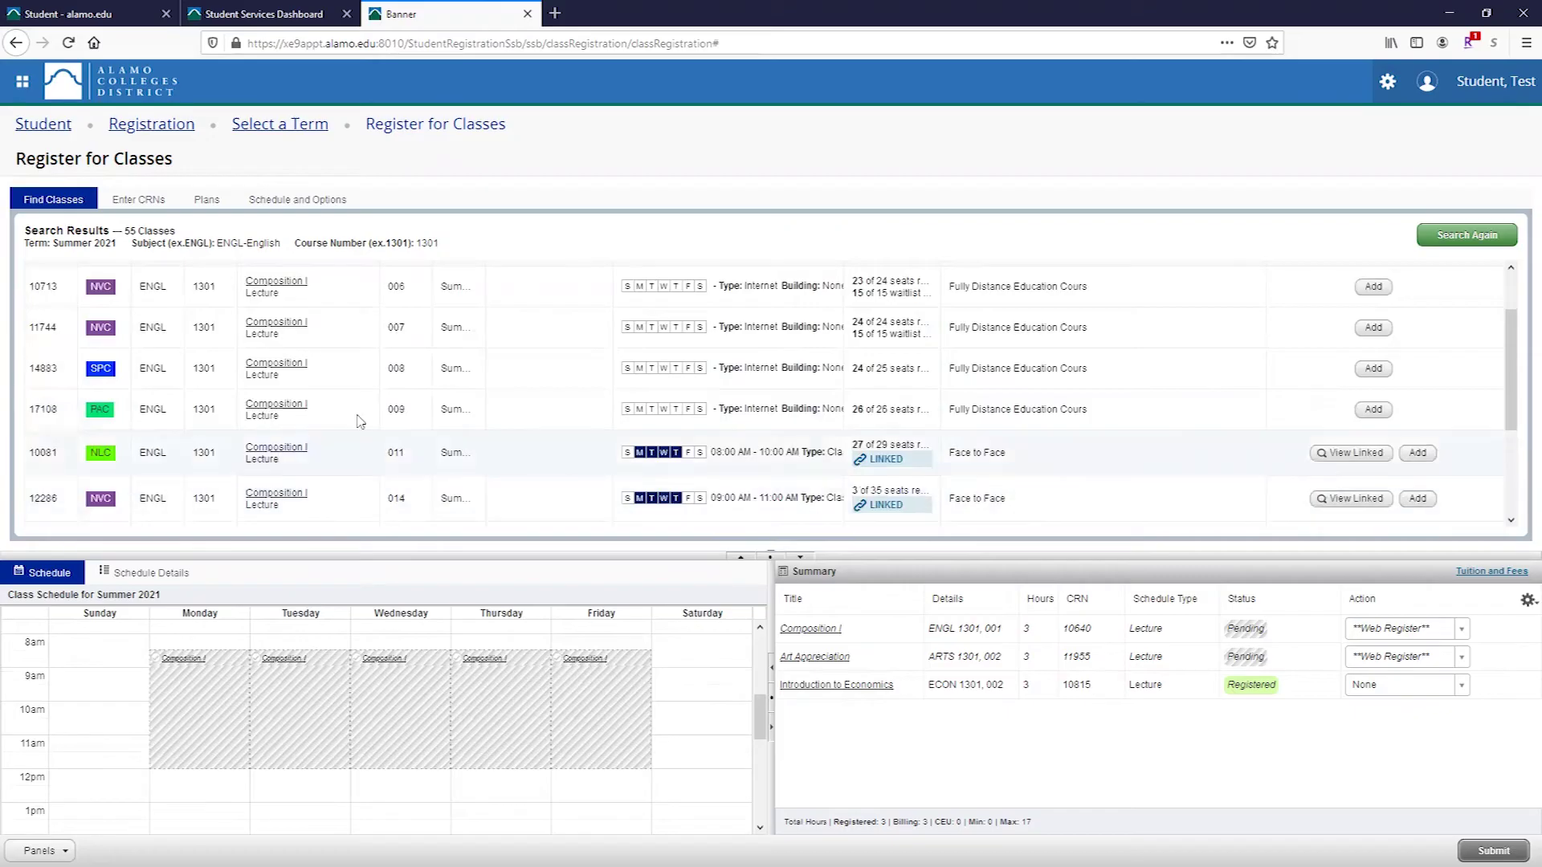
left_click(1466, 236)
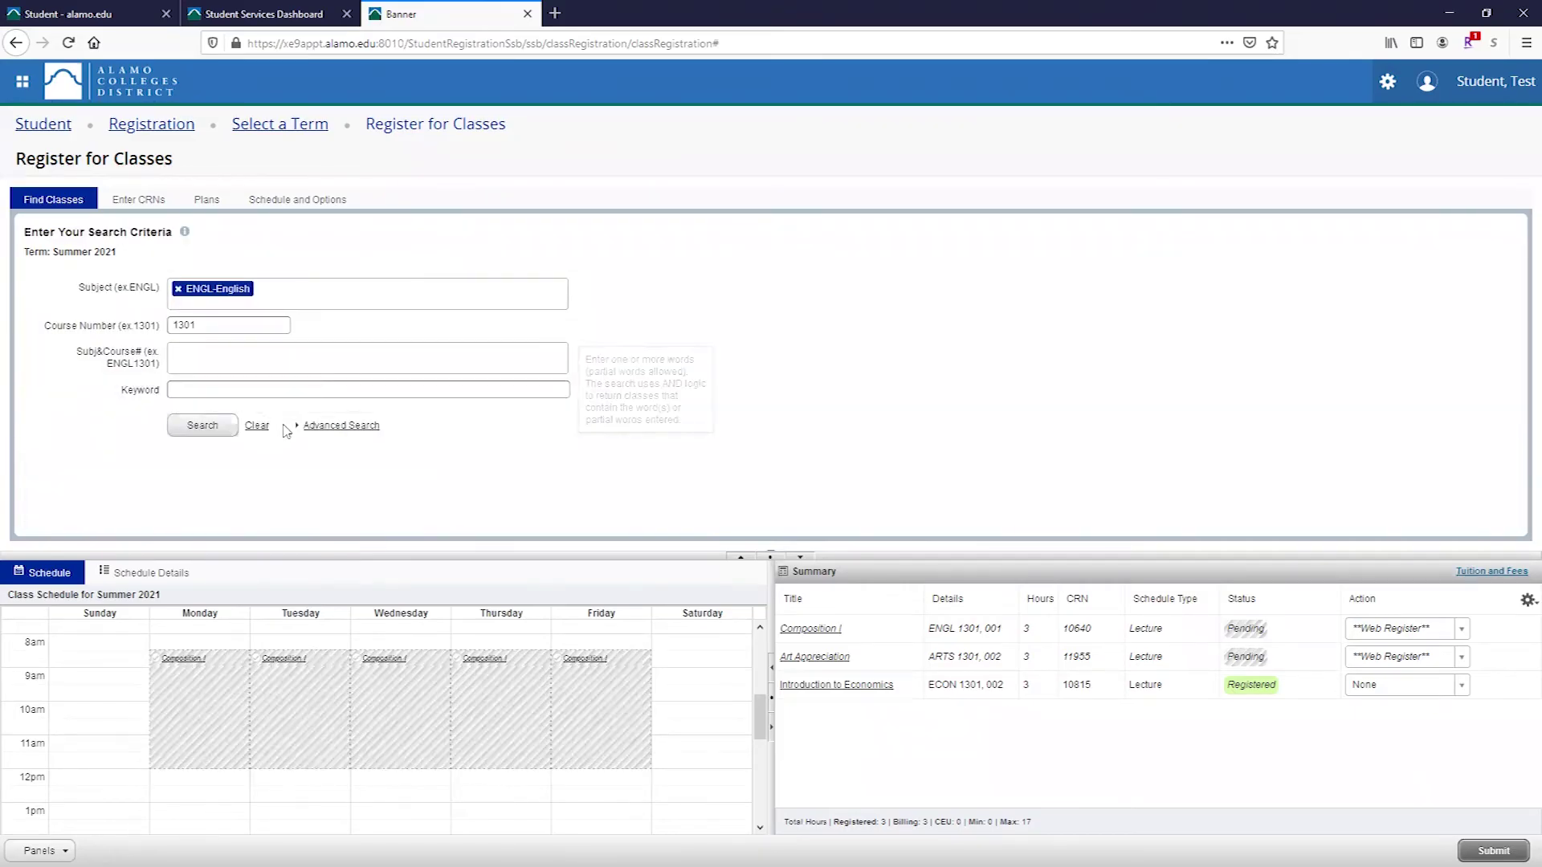
Search classes at Northwest Vista College, then submit the pending Summer 2021 registrations
left_click(340, 426)
scroll(229, 427, "down", 2)
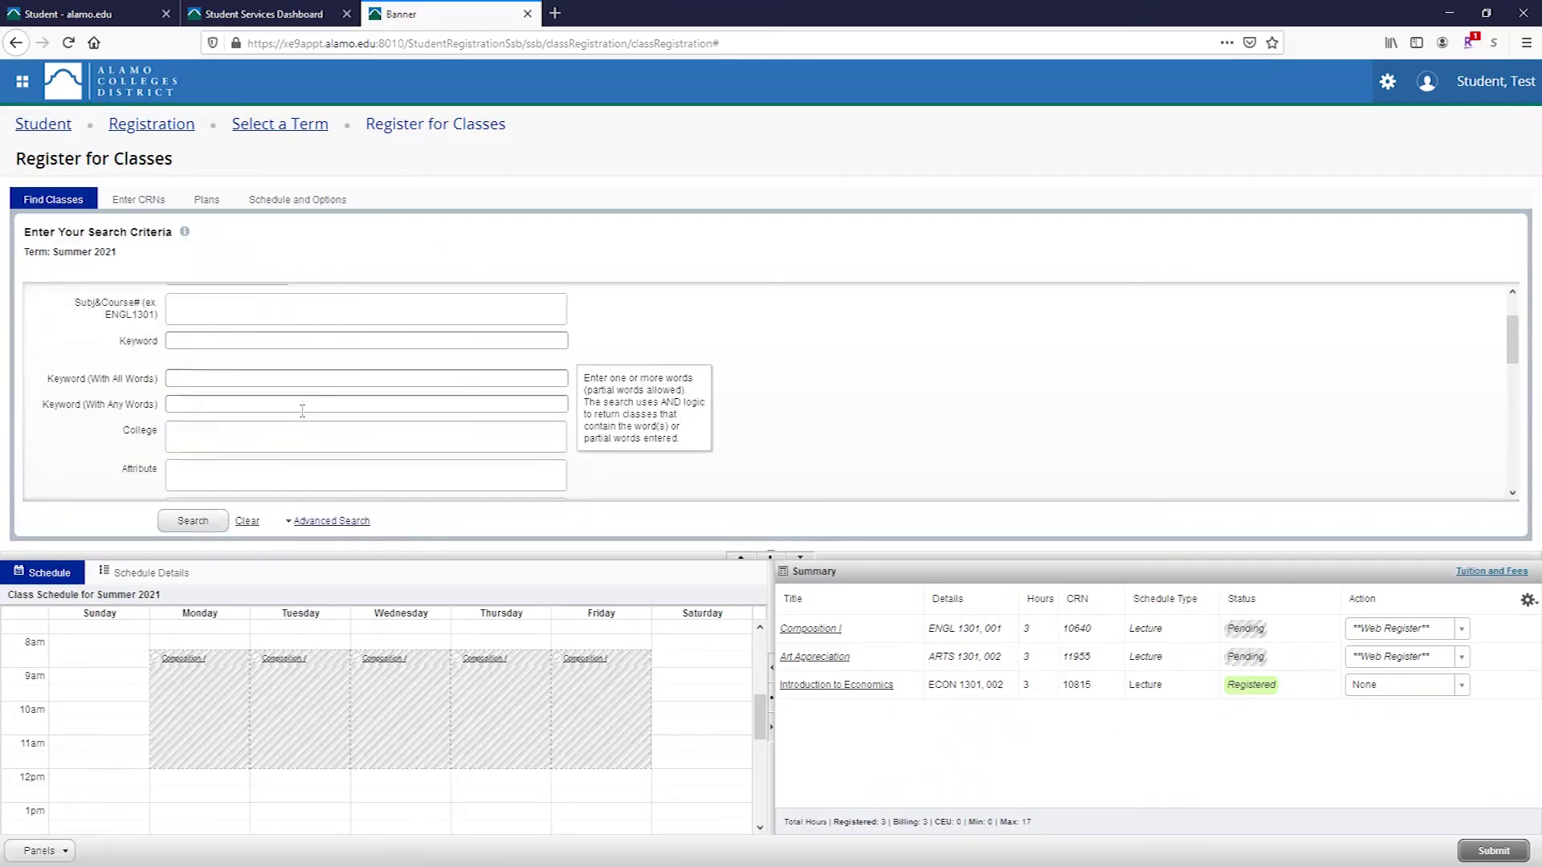
left_click(229, 429)
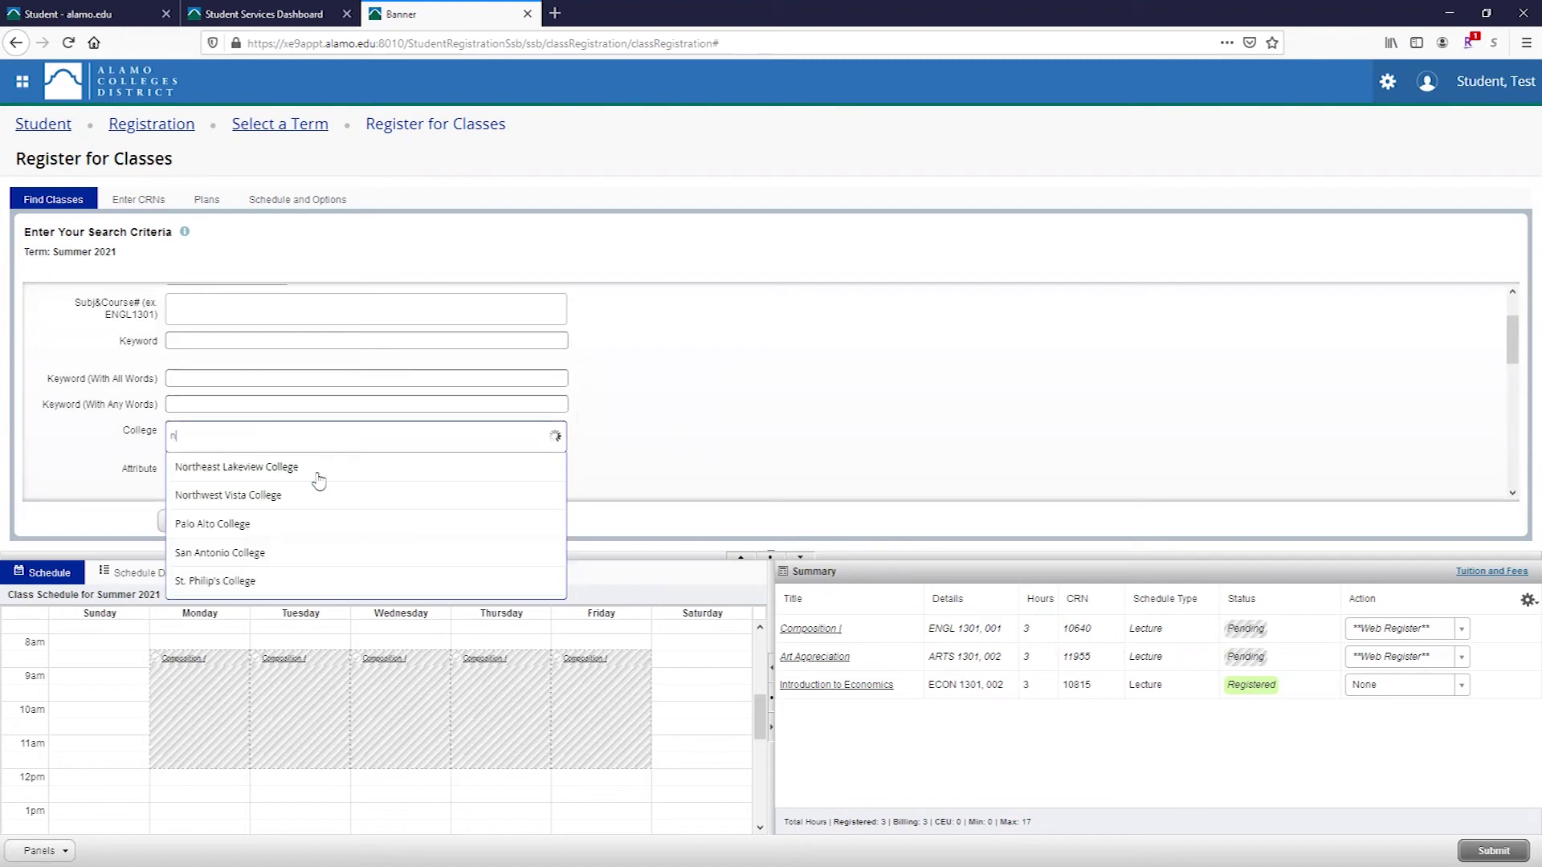
type("nvc")
left_click(319, 477)
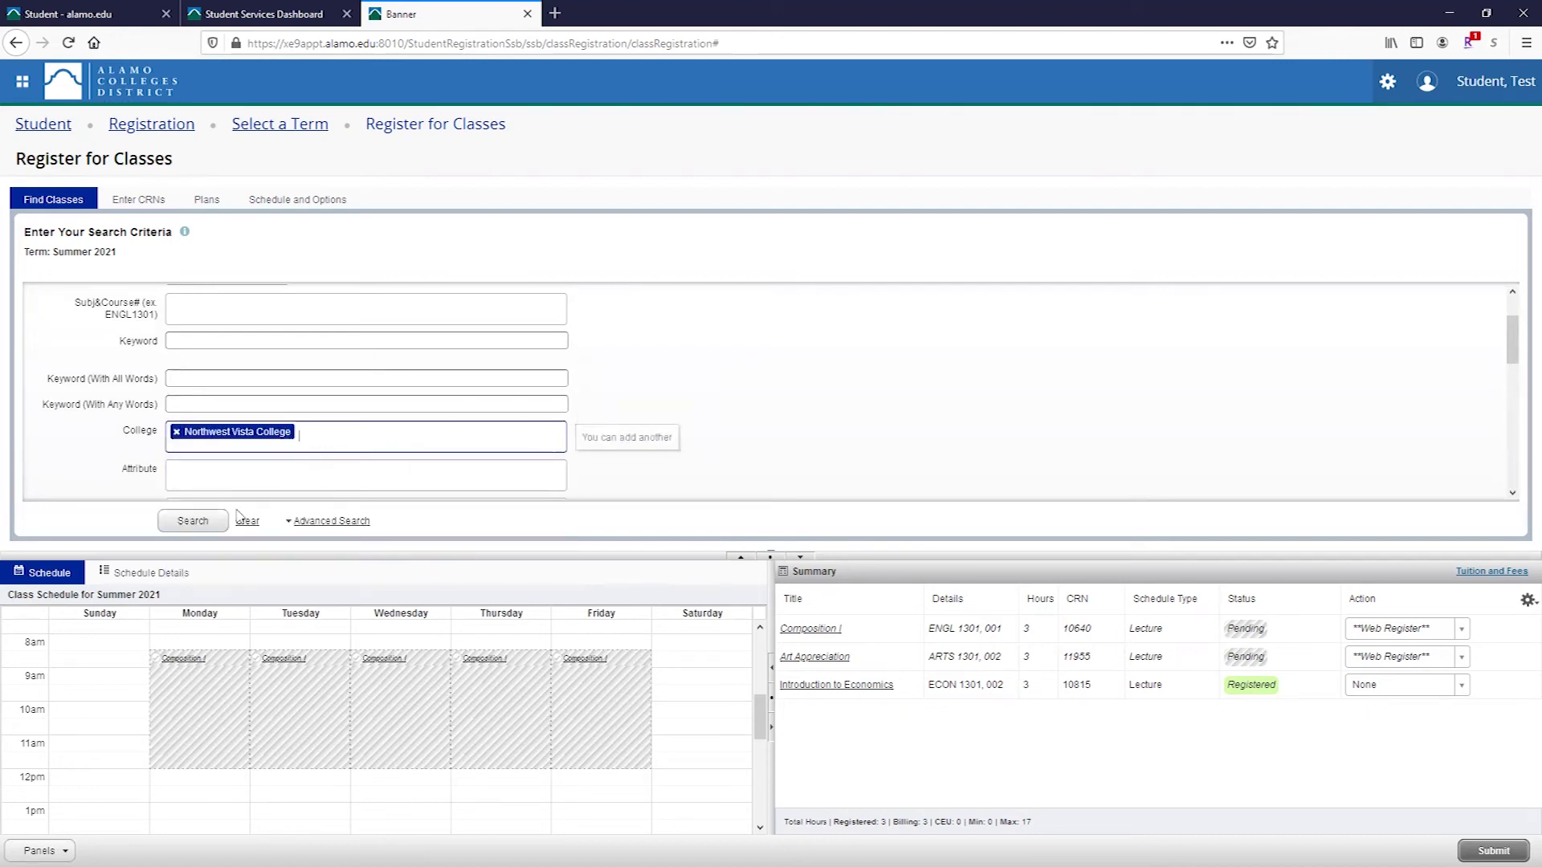
left_click(193, 521)
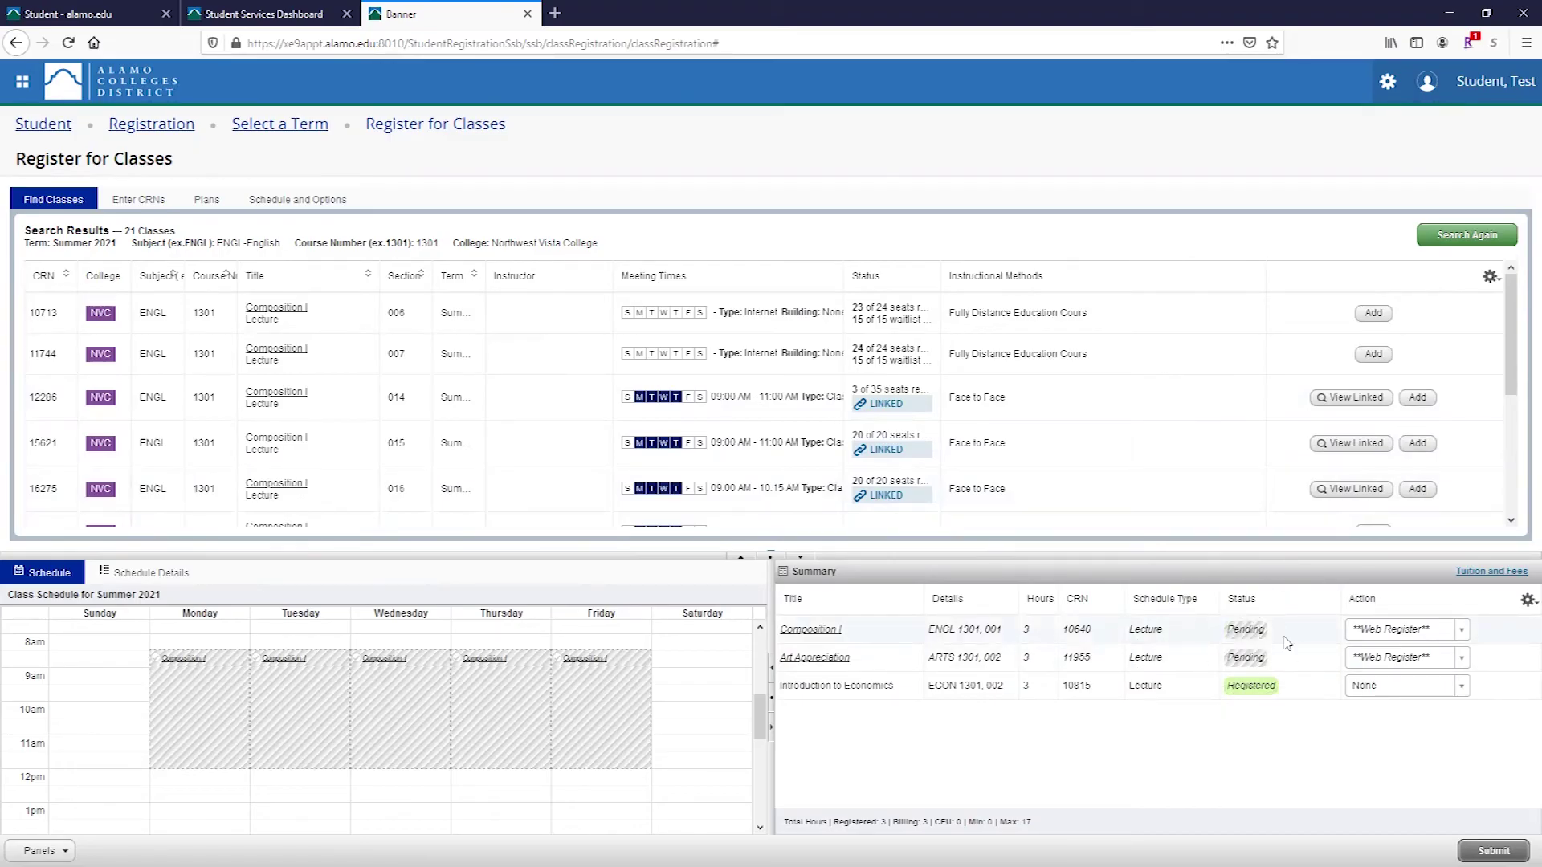
left_click(1493, 850)
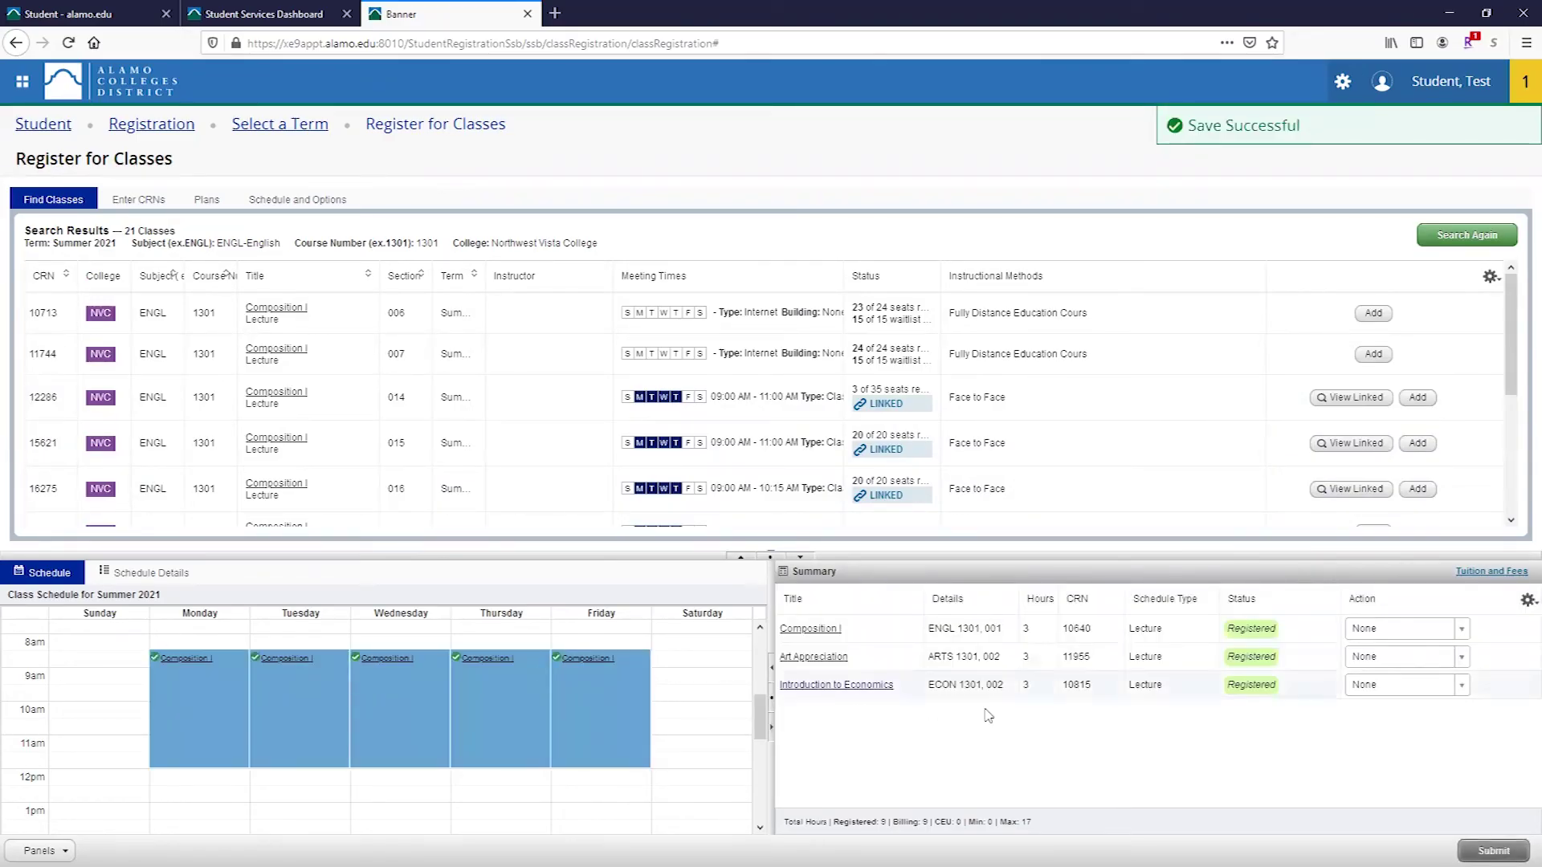
left_click(572, 683)
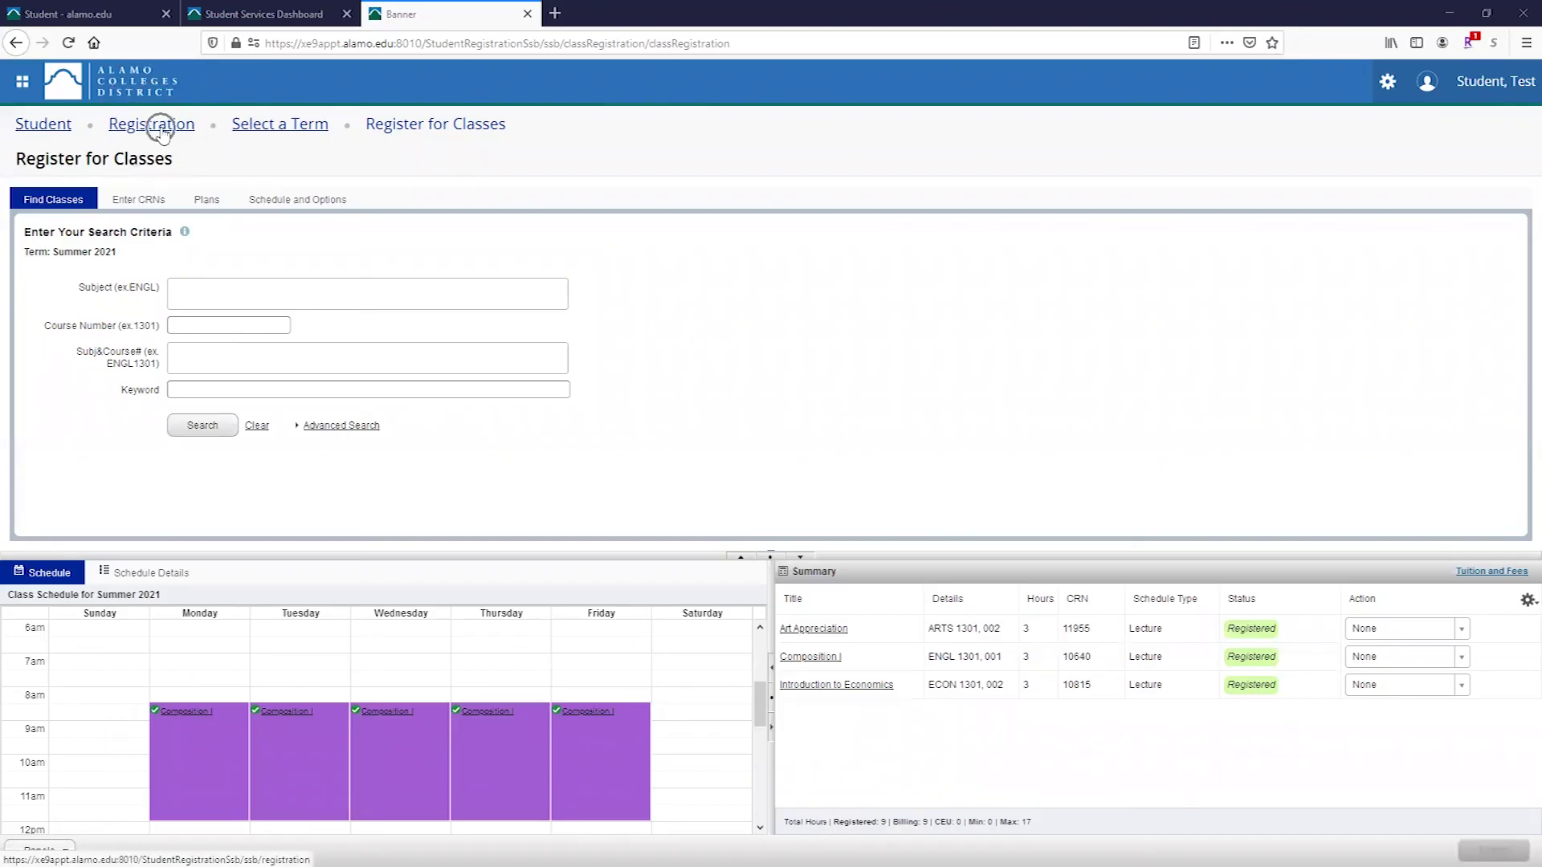
View Registration Information for Summer 2021 and open a printable version of the schedule
left_click(151, 124)
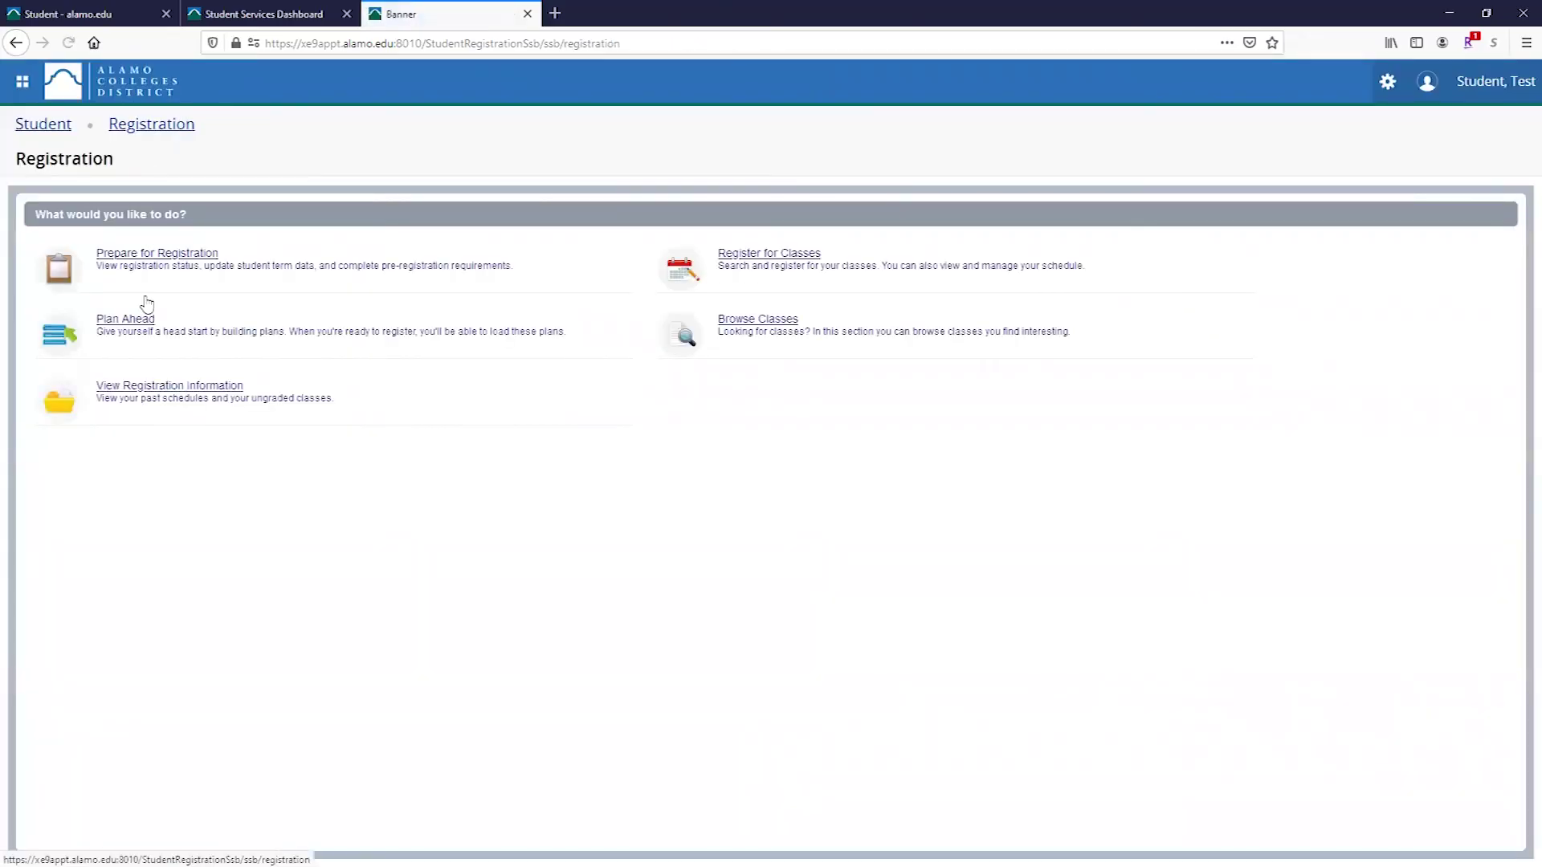
left_click(150, 391)
left_click(119, 334)
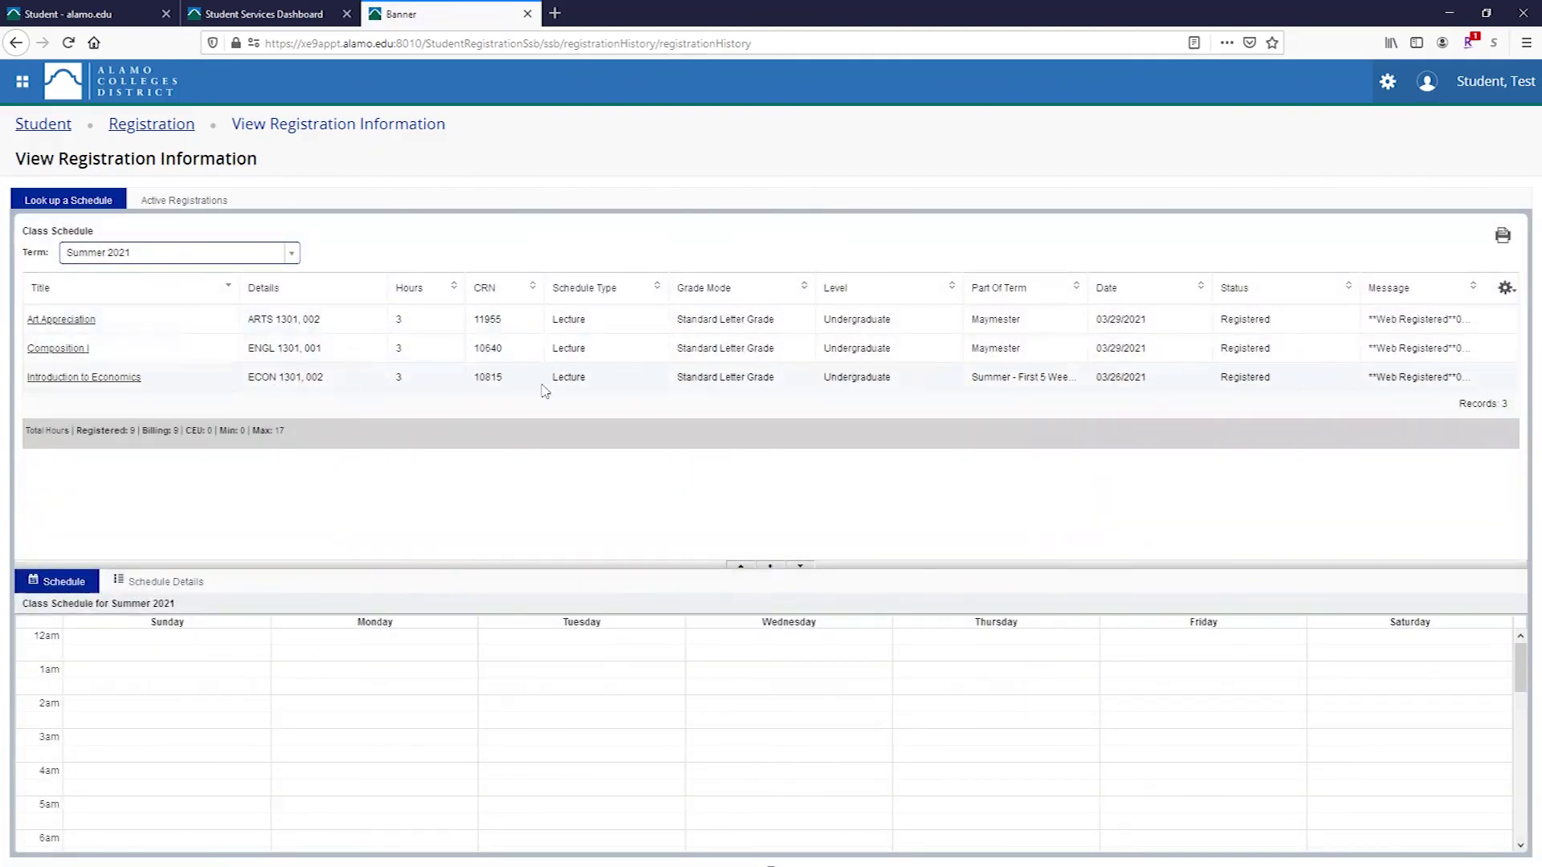
left_click(1503, 237)
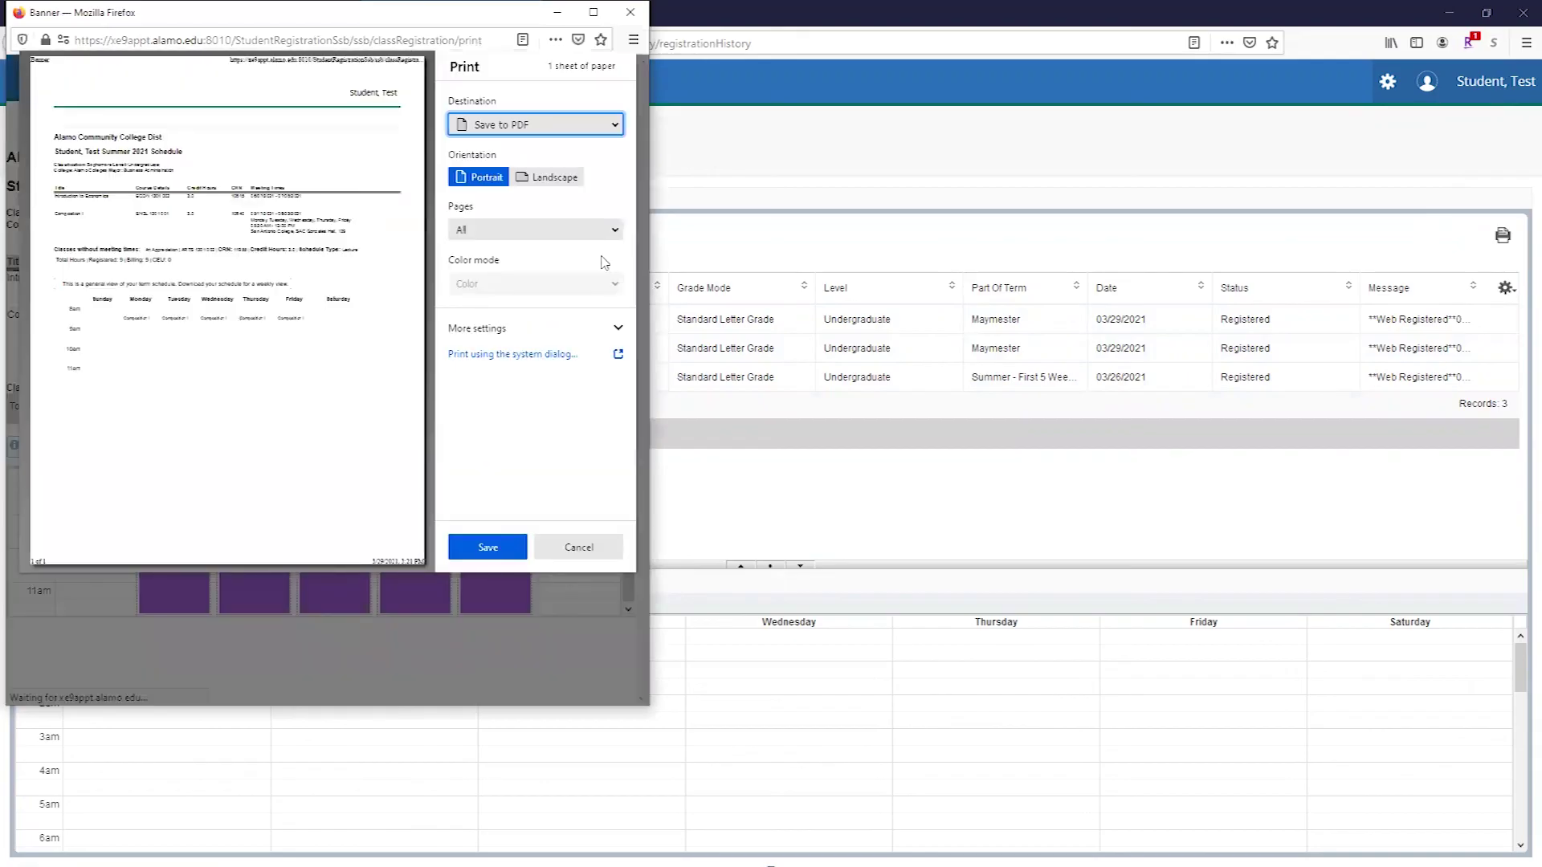